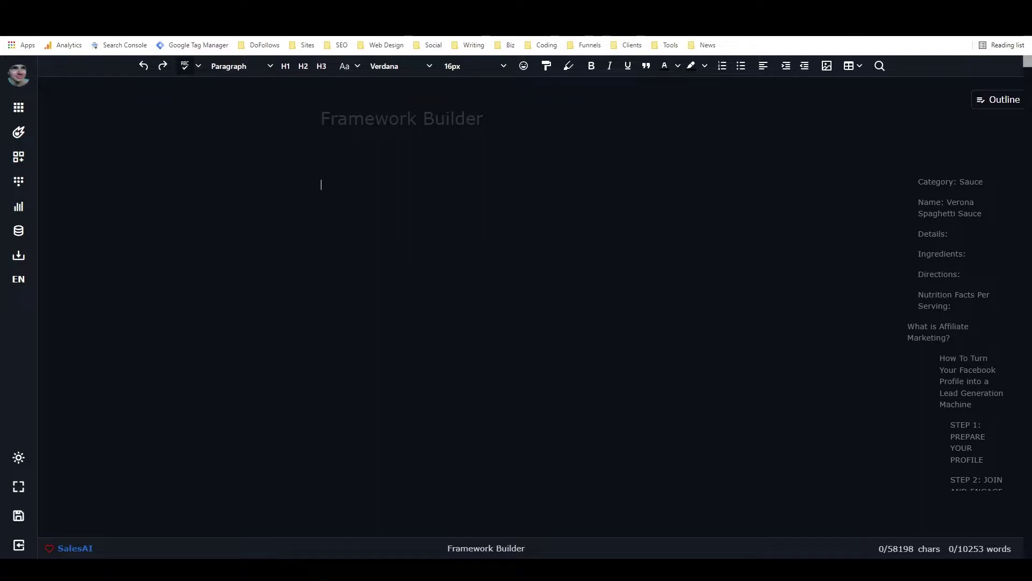
# Step: Add a "###" separator line to the document with an empty line above it
pyautogui.write('###')
pyautogui.press('Return')
pyautogui.moveTo(344, 184); pyautogui.dragTo(306, 185)
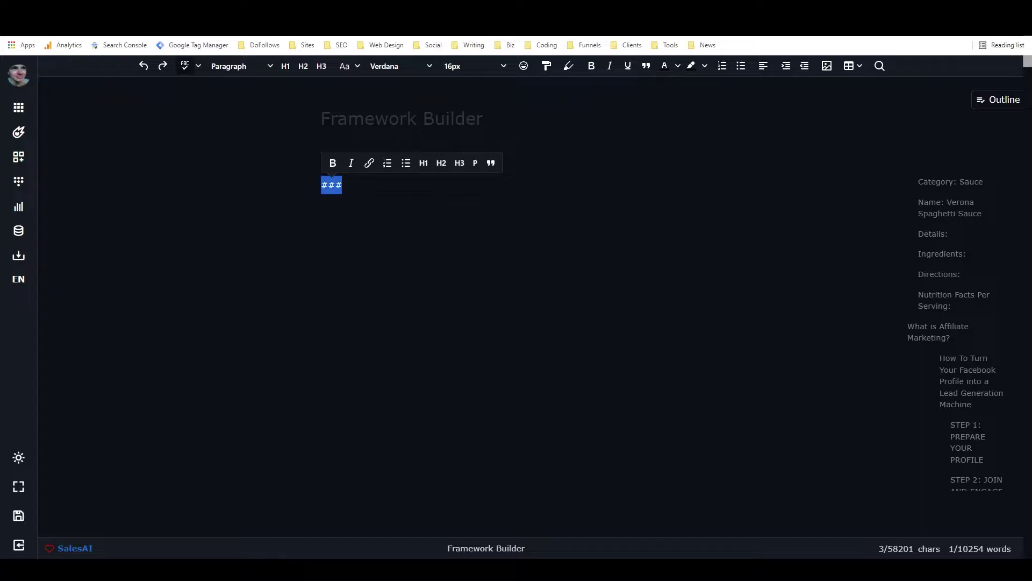
pyautogui.press('Left')
pyautogui.press('Return')
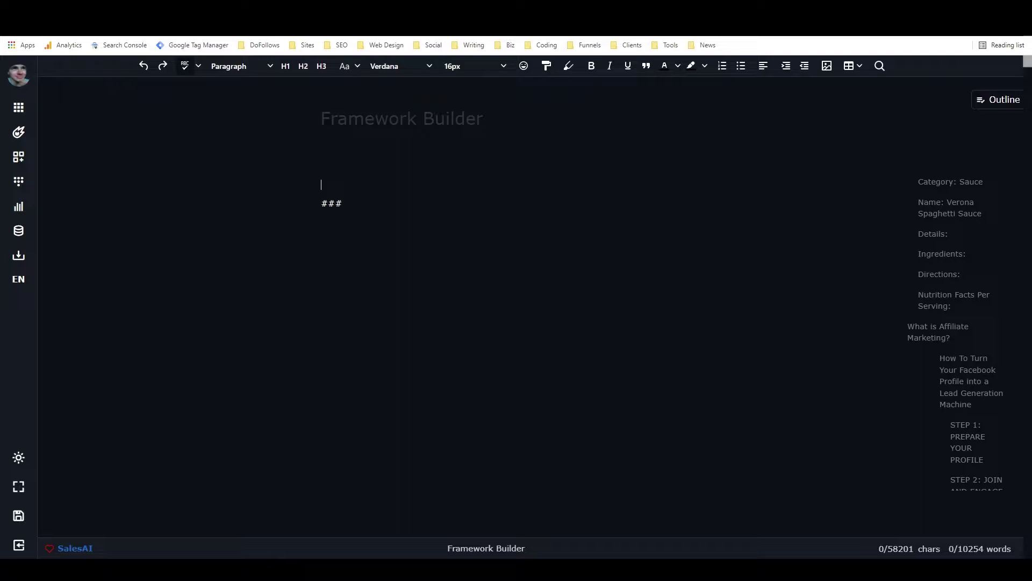
# Step: Write the instruction "Write a conversion-optimized push notification title and message for the content mentioned." above the separator
pyautogui.write('Write a con')
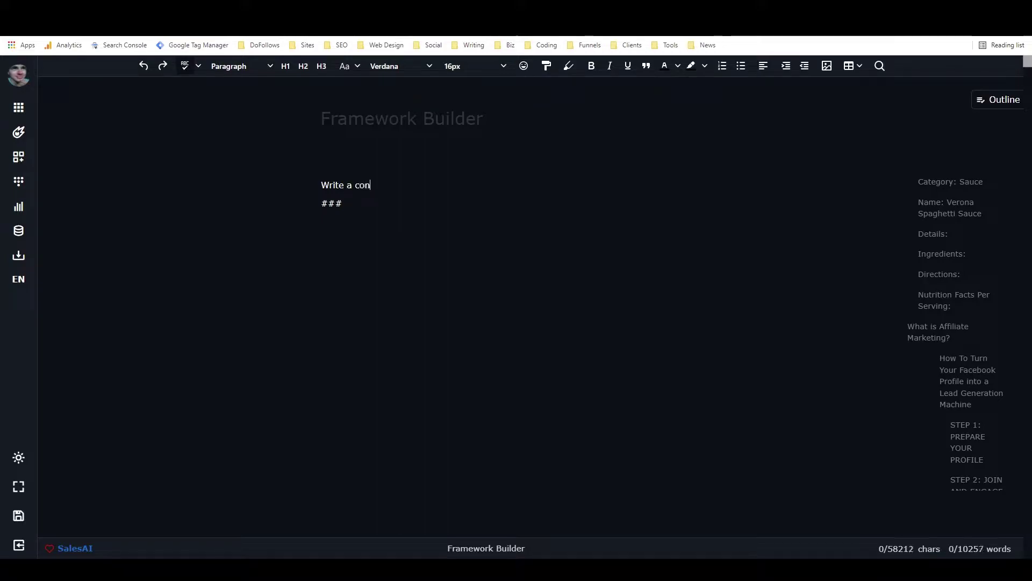
pyautogui.write('version-optimiz')
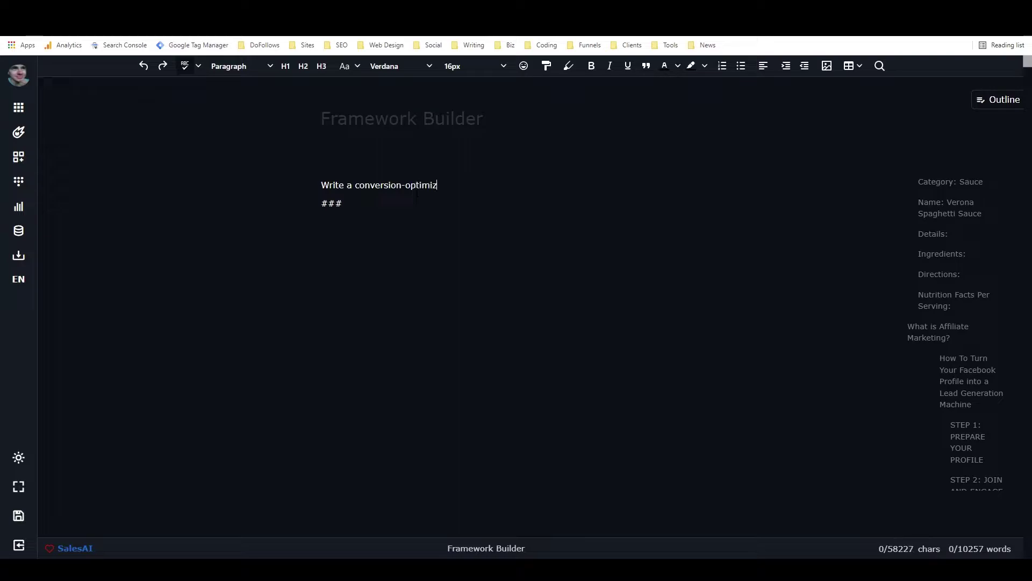
pyautogui.write('ed push')
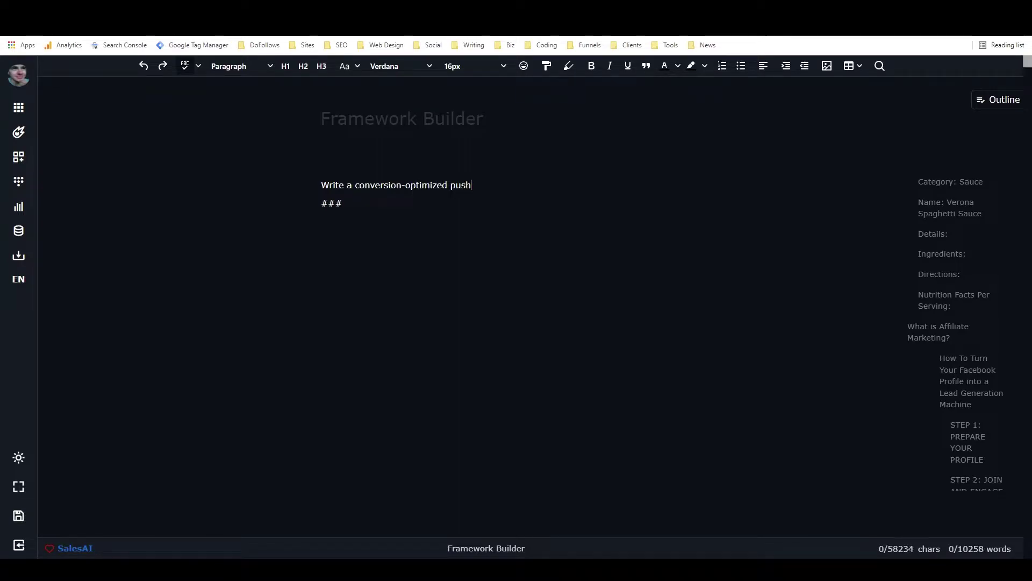
pyautogui.write(' notfication')
pyautogui.press('BackSpace')
pyautogui.press('BackSpace')
pyautogui.press('BackSpace')
pyautogui.press('BackSpace')
pyautogui.press('BackSpace')
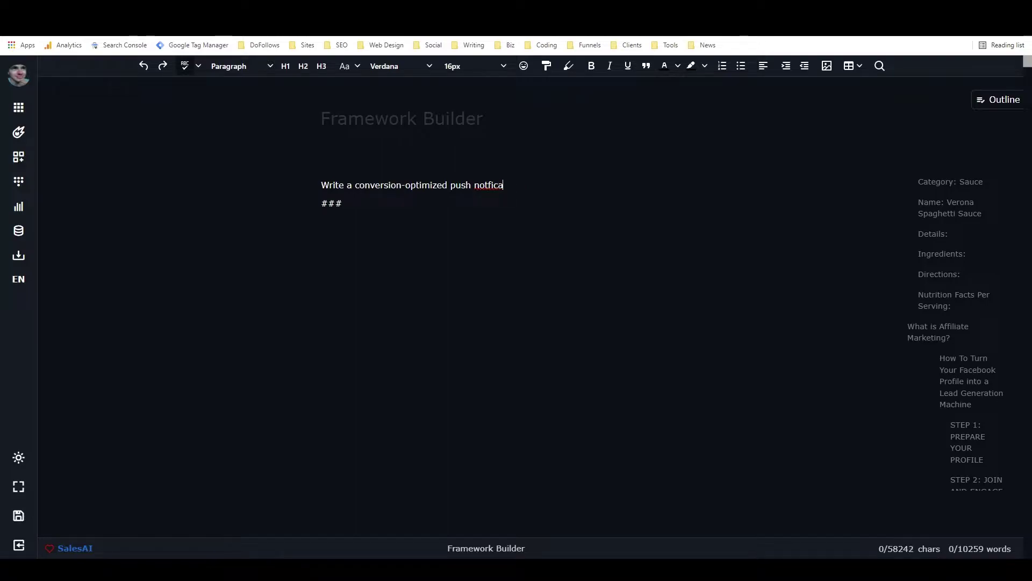
pyautogui.press('BackSpace')
pyautogui.press('BackSpace')
pyautogui.press('BackSpace')
pyautogui.press('BackSpace')
pyautogui.write('ification title and message ')
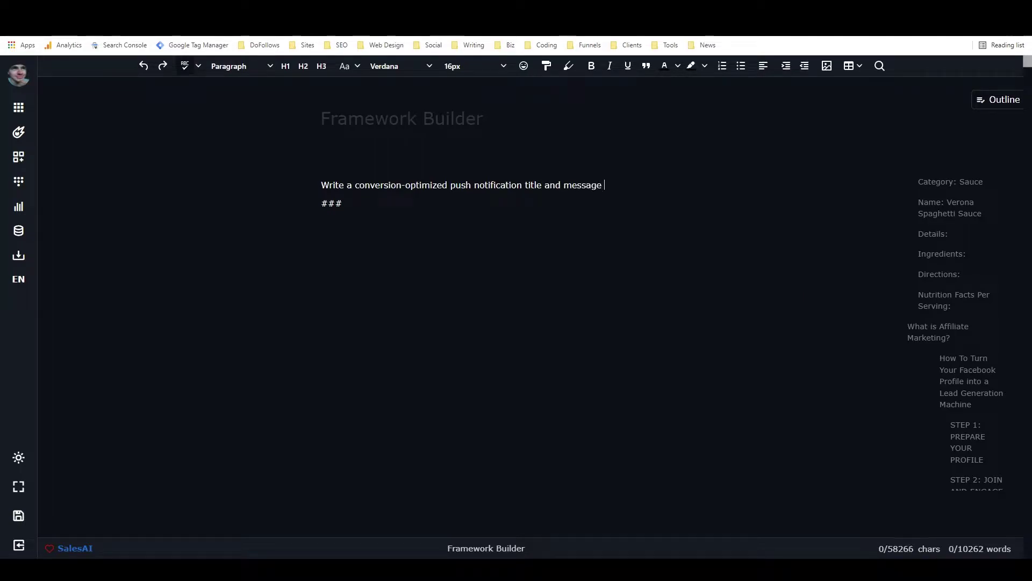
pyautogui.write('for the content mentioned.')
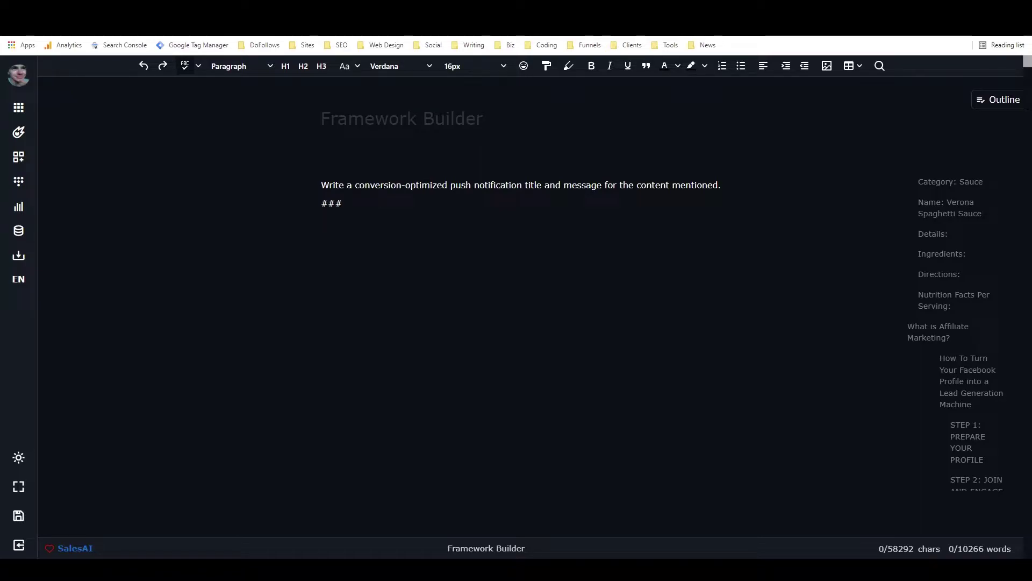
# Step: Add the line "Content Title: How to Make Money On Clickbank in 2022" below the separator
pyautogui.write('Content Title:')
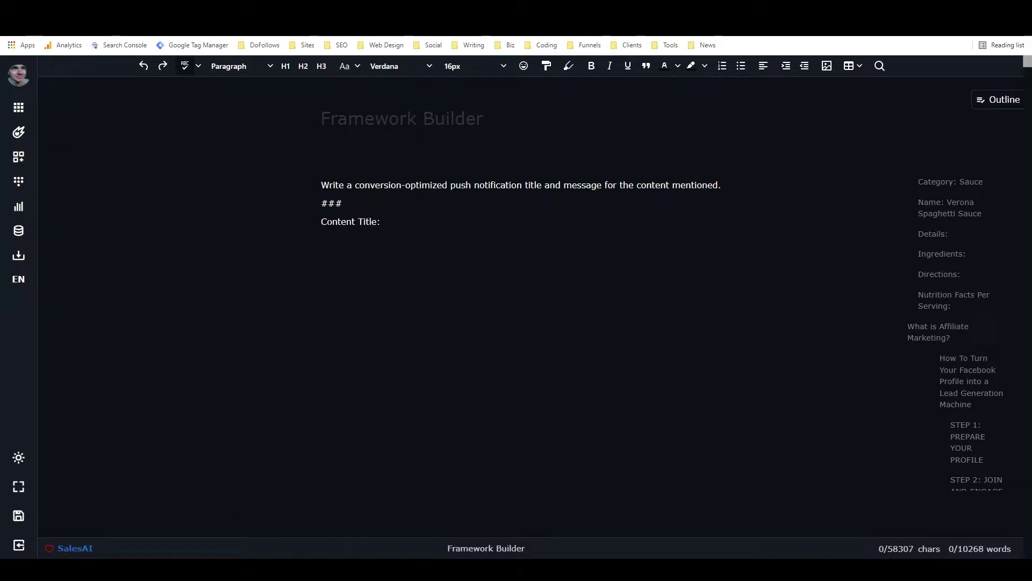
pyautogui.write('How to Make Money')
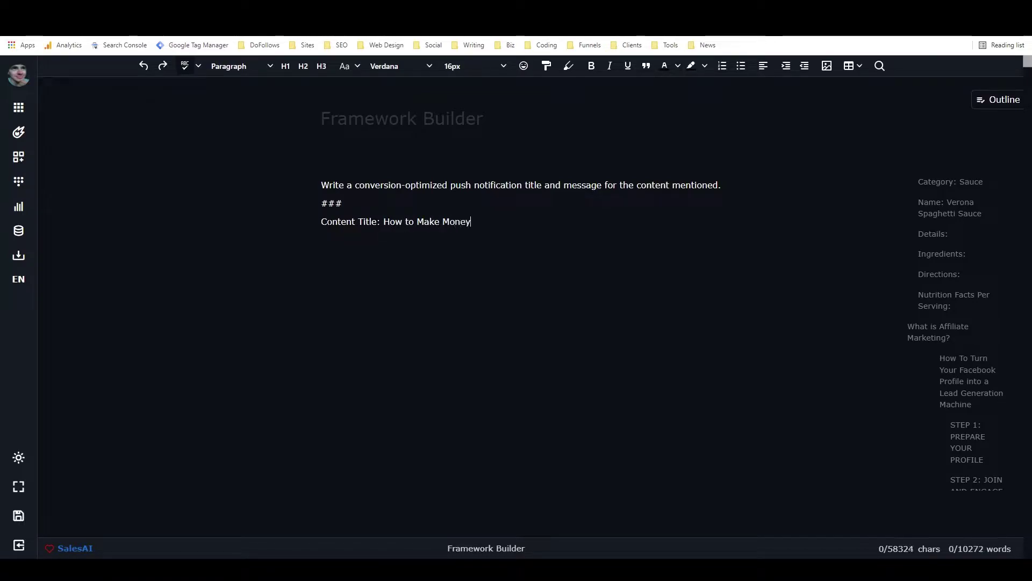
pyautogui.write(' On Clickbank in 2022')
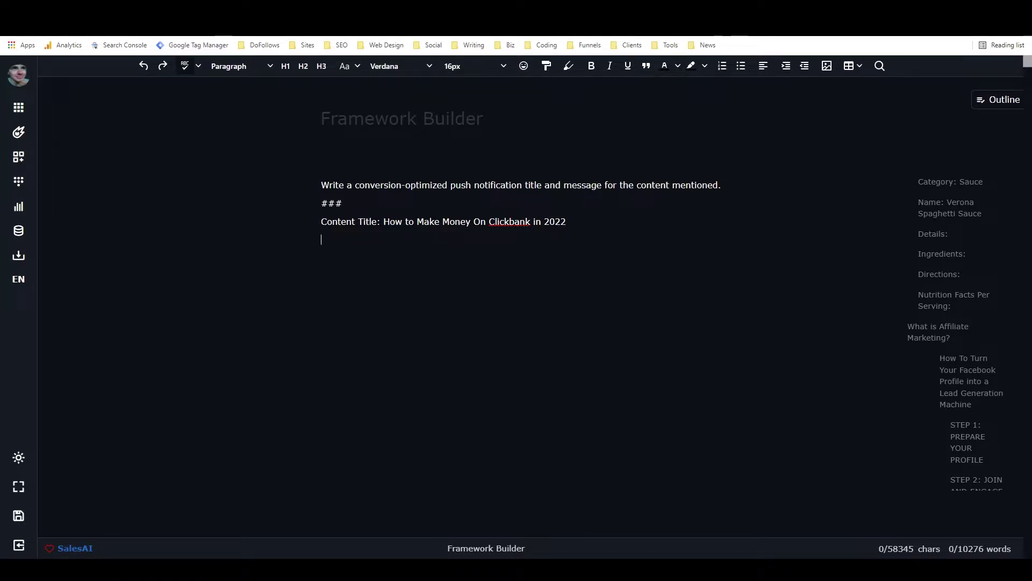
# Step: Add the line "Push Notification Title: 3 BEST Ways to Make Money on Clickbank" below the content title
pyautogui.write('Push Notification Ttit')
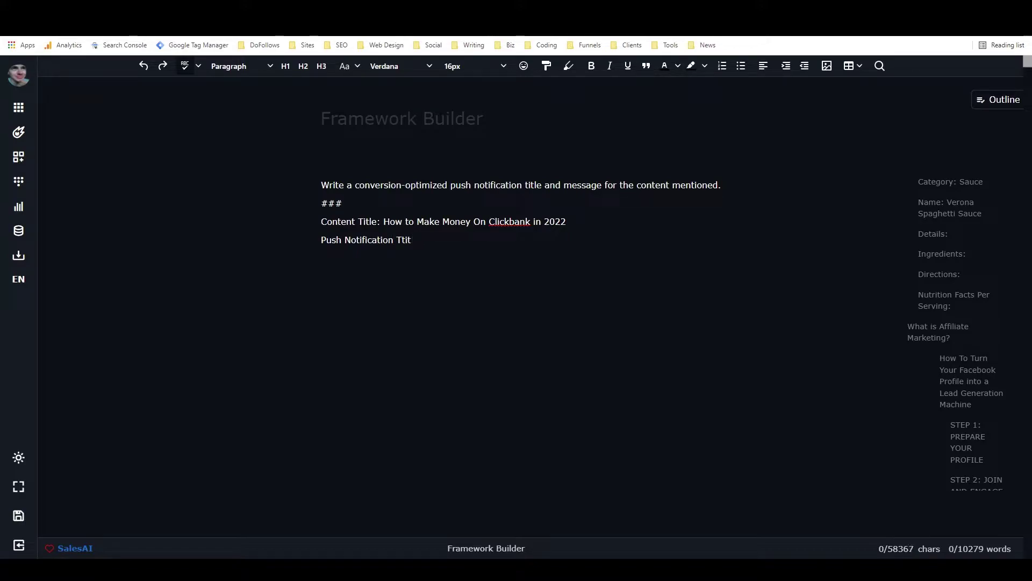
pyautogui.press('BackSpace')
pyautogui.write('itle: The BEST Way to Make Money on Clickbank')
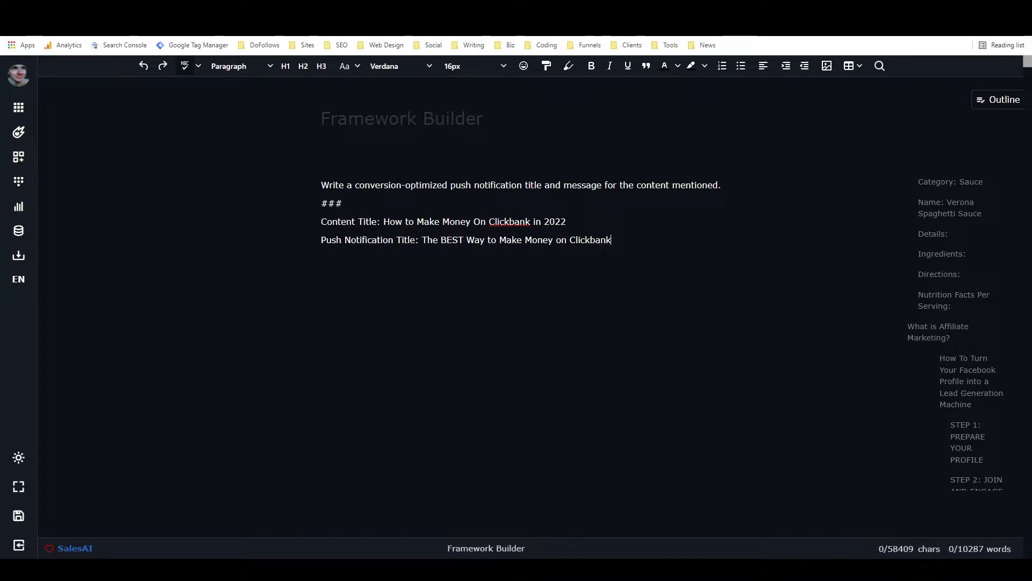
pyautogui.doubleClick(430, 240)
pyautogui.write('3')
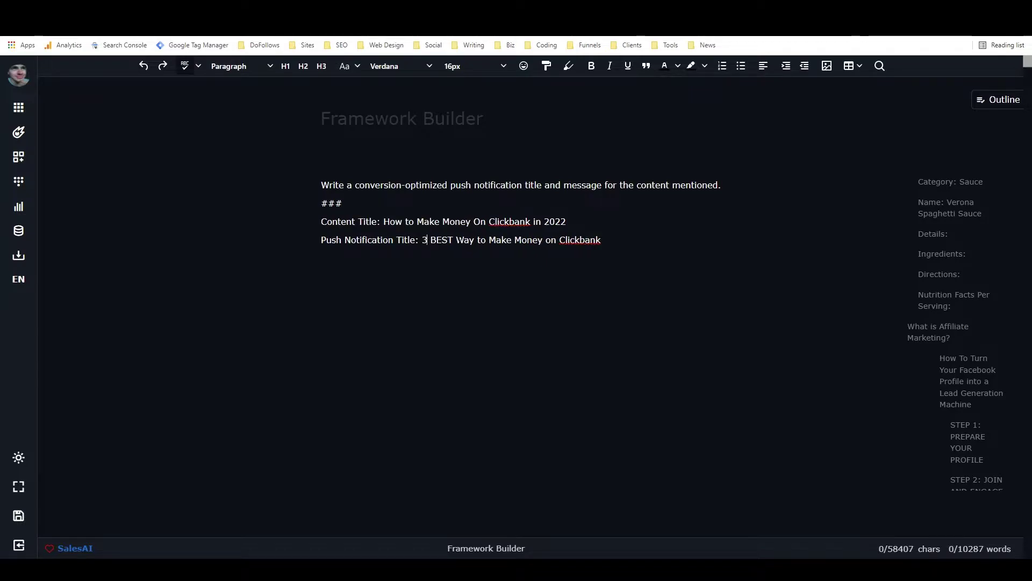
pyautogui.doubleClick(466, 239)
pyautogui.write('Ways')
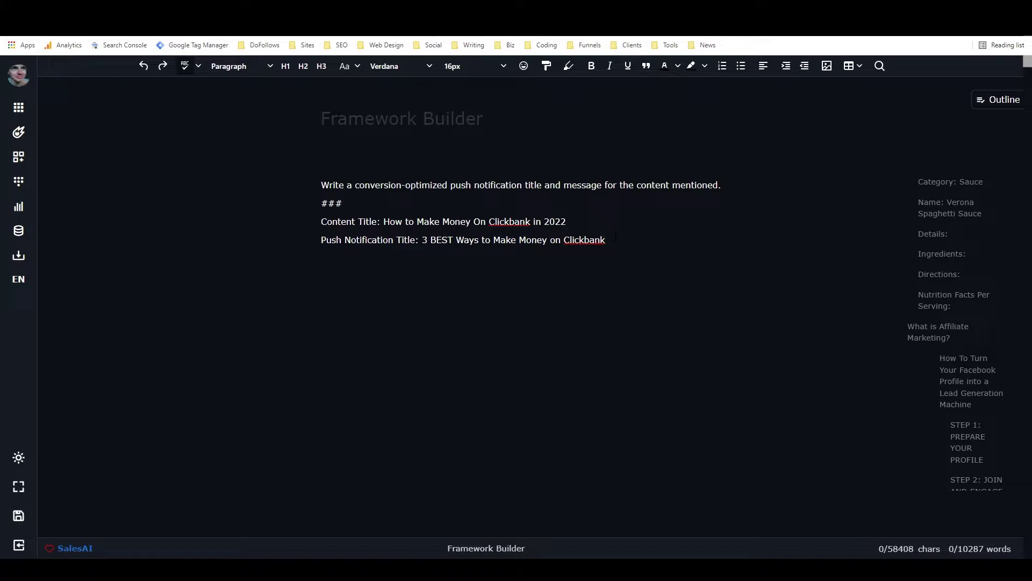
# Step: Add "Push Notification Message: Want to learn how to make money with affiliate marketing on Clickbank? Tap here to read my full guide."
pyautogui.click(606, 240)
pyautogui.write('Push Notification Me')
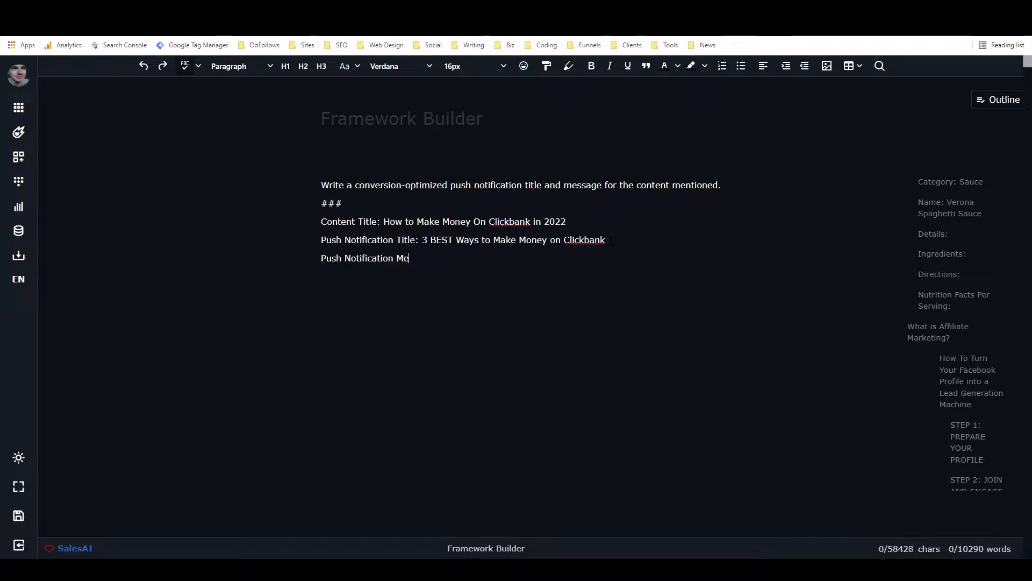
pyautogui.write('ssage:')
pyautogui.write('Want to ma')
pyautogui.press('BackSpace')
pyautogui.press('BackSpace')
pyautogui.write('learn how to ma')
pyautogui.press('BackSpace')
pyautogui.press('BackSpace')
pyautogui.write('make money wit')
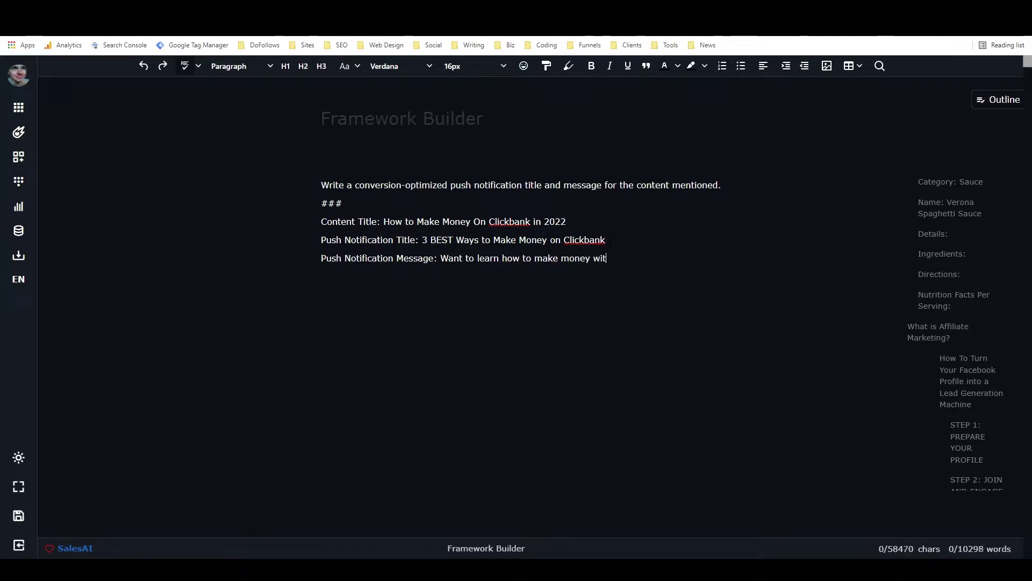
pyautogui.write('h affiliate marketing on C')
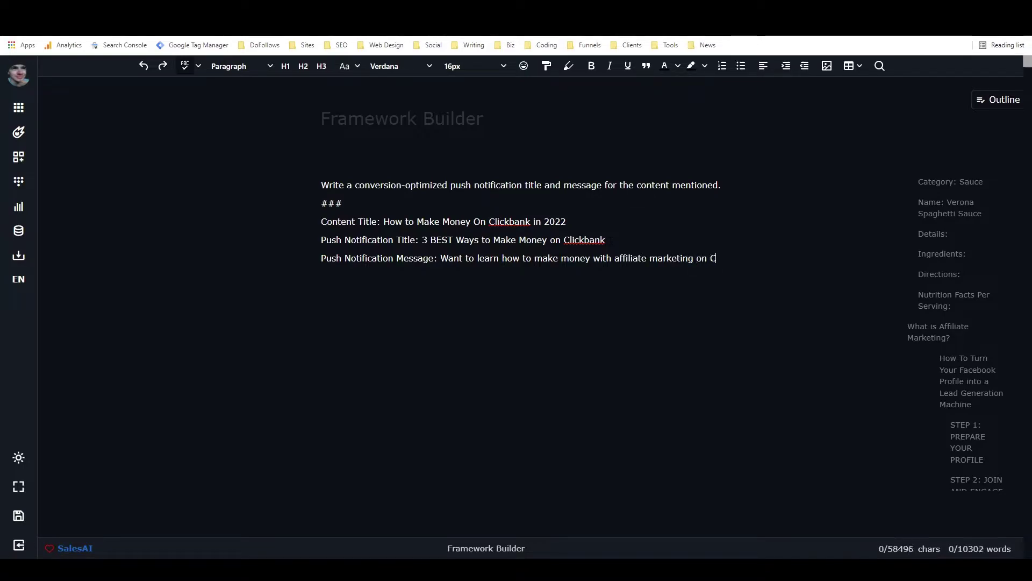
pyautogui.write('lickbank?')
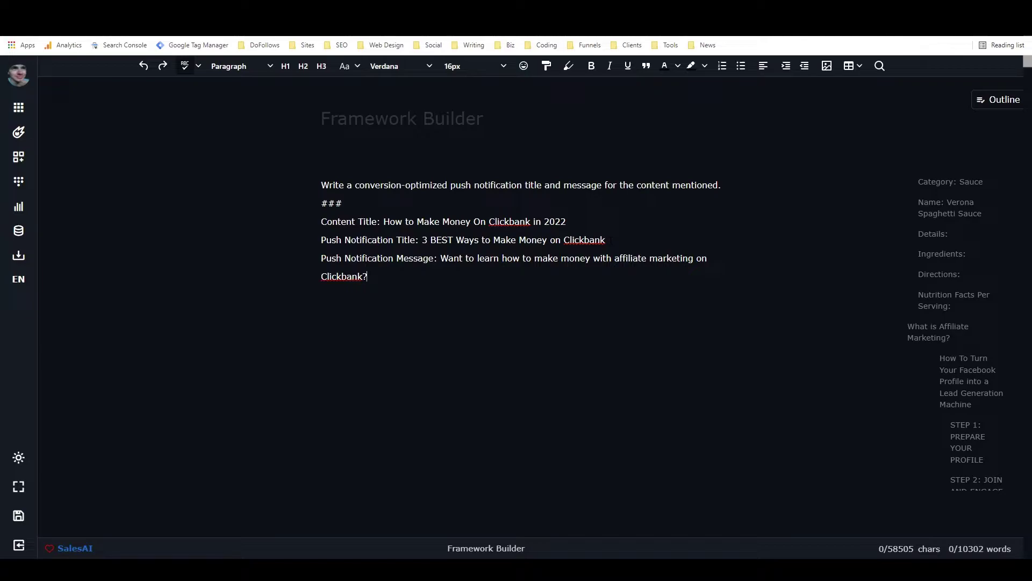
pyautogui.write('Tap here to read my full')
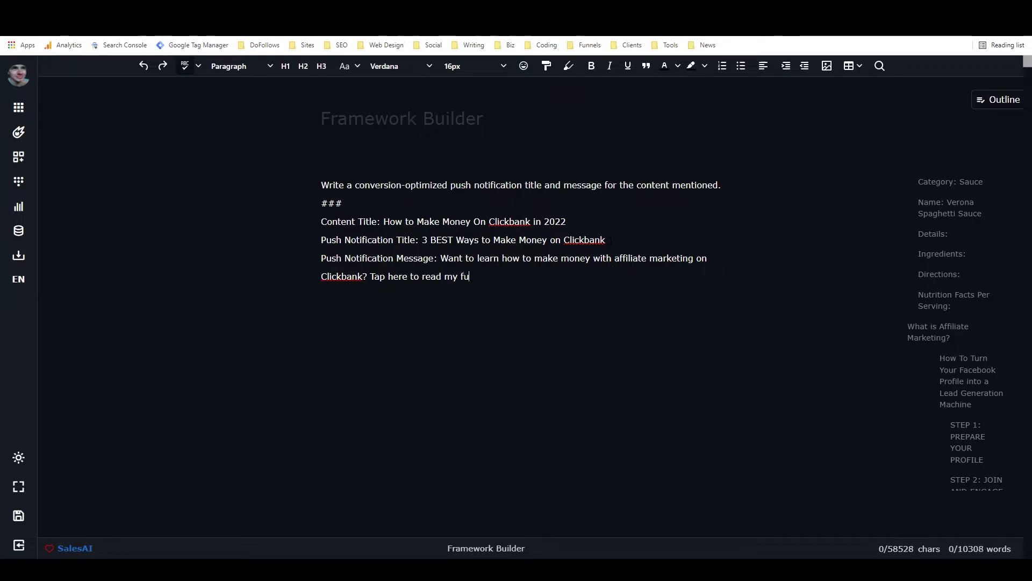
pyautogui.press('BackSpace')
pyautogui.press('BackSpace')
pyautogui.write('ll guide.')
pyautogui.moveTo(322, 221); pyautogui.dragTo(567, 221)
pyautogui.click(567, 221)
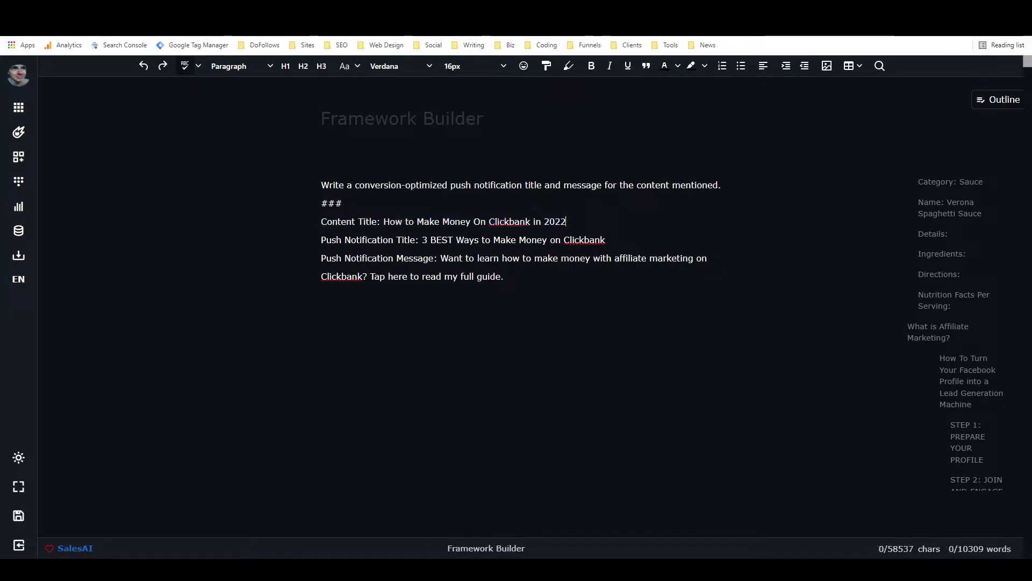
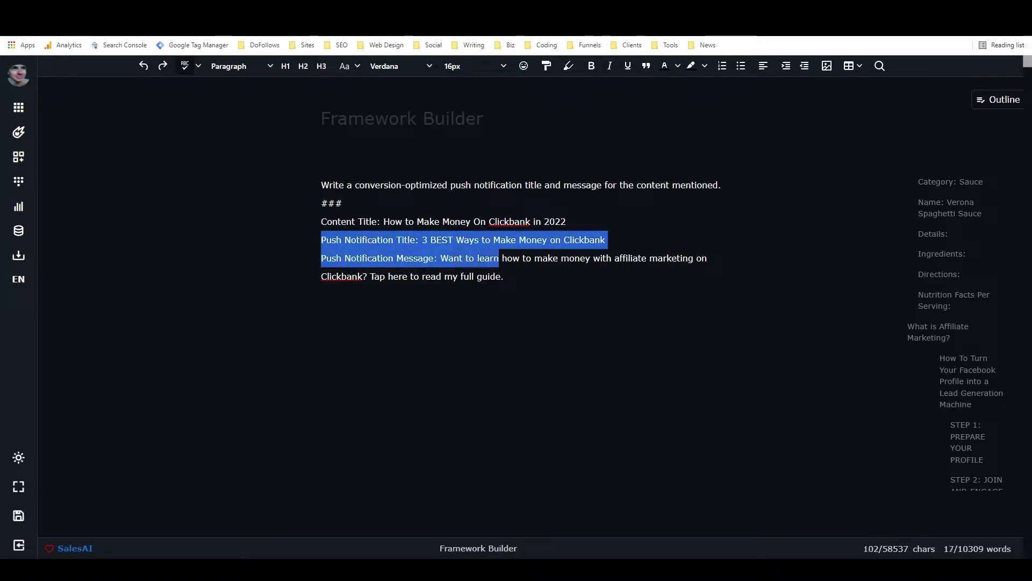
# Step: Below the example, add a "###" separator and "Content Title: 7 Steps to Finding Profitable Affiliate Marketing Niches", followed by a new line
pyautogui.click(503, 276)
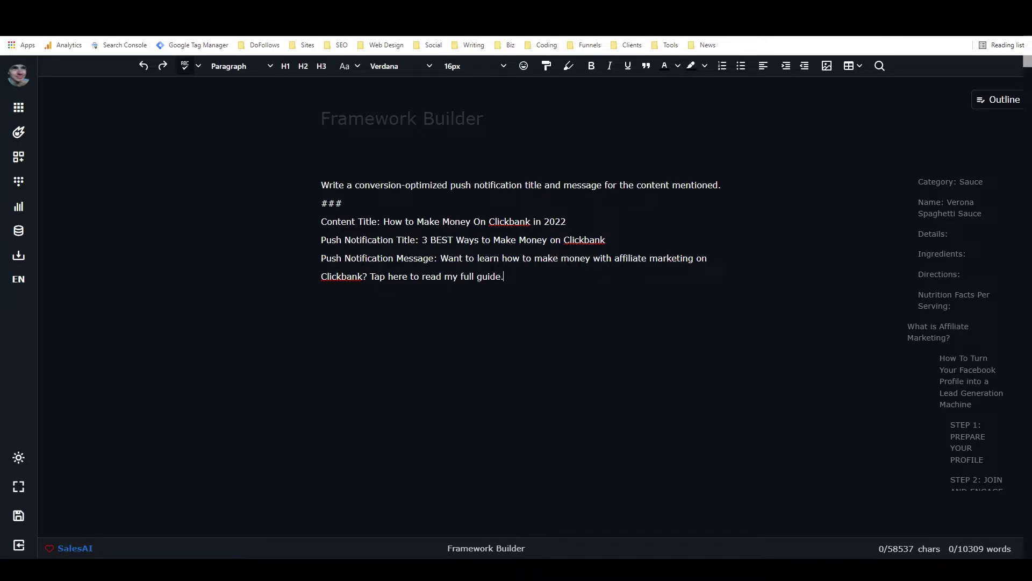
pyautogui.press('Return')
pyautogui.write('### ')
pyautogui.write('Conten')
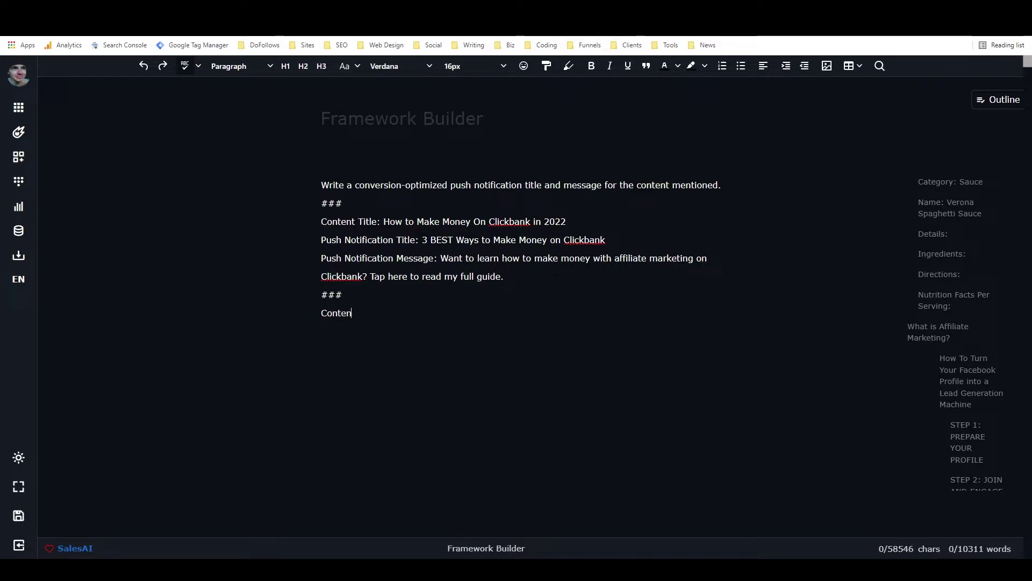
pyautogui.write('t Title:')
pyautogui.write('7 Steps to Finding Profitable Affiliate Marketing Niches')
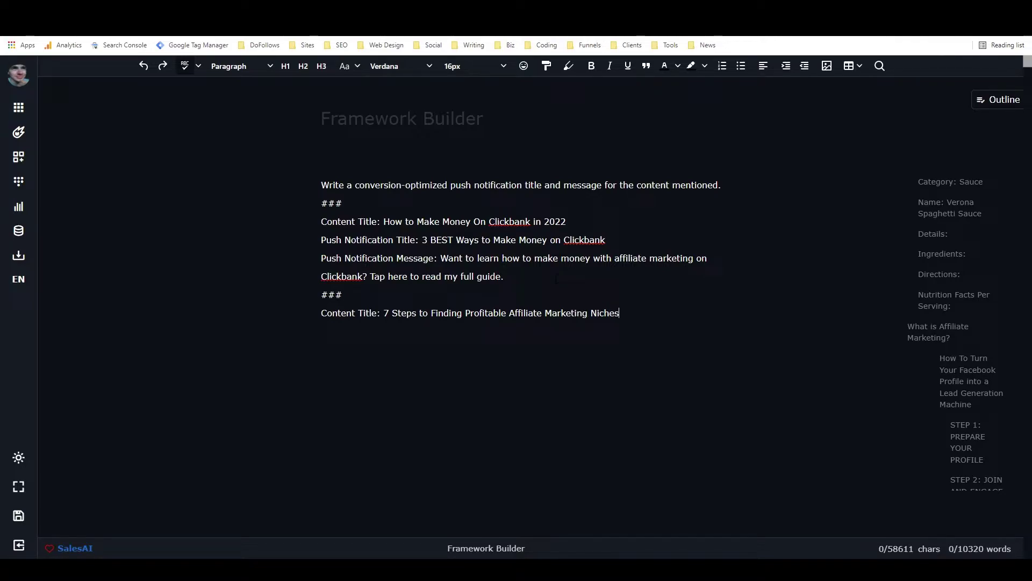
pyautogui.press('Return')
# Step: Run Expand on the whole prompt text and put the generated push notification message on its own line
pyautogui.moveTo(630, 313); pyautogui.dragTo(280, 170)
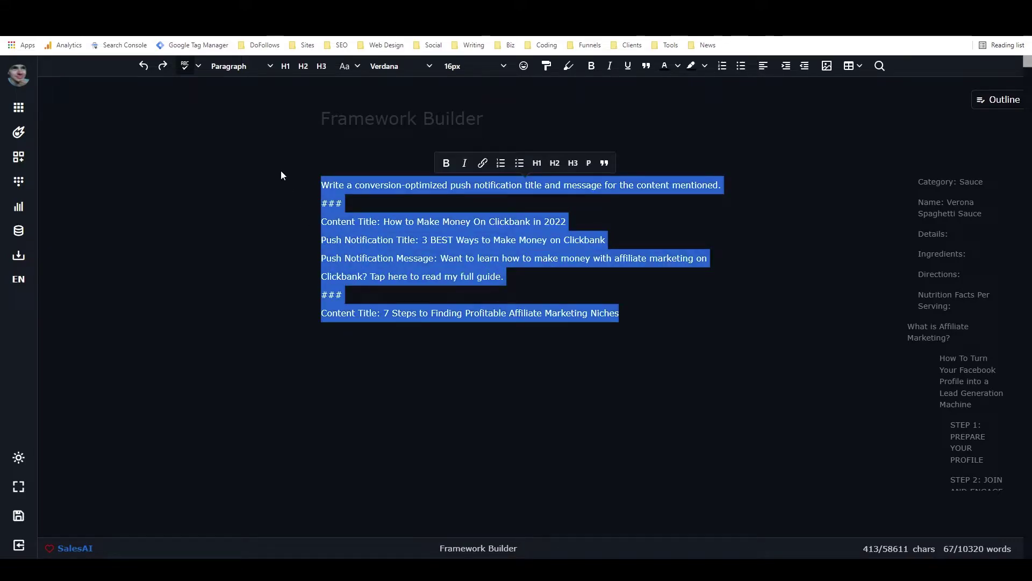
pyautogui.rightClick(427, 236)
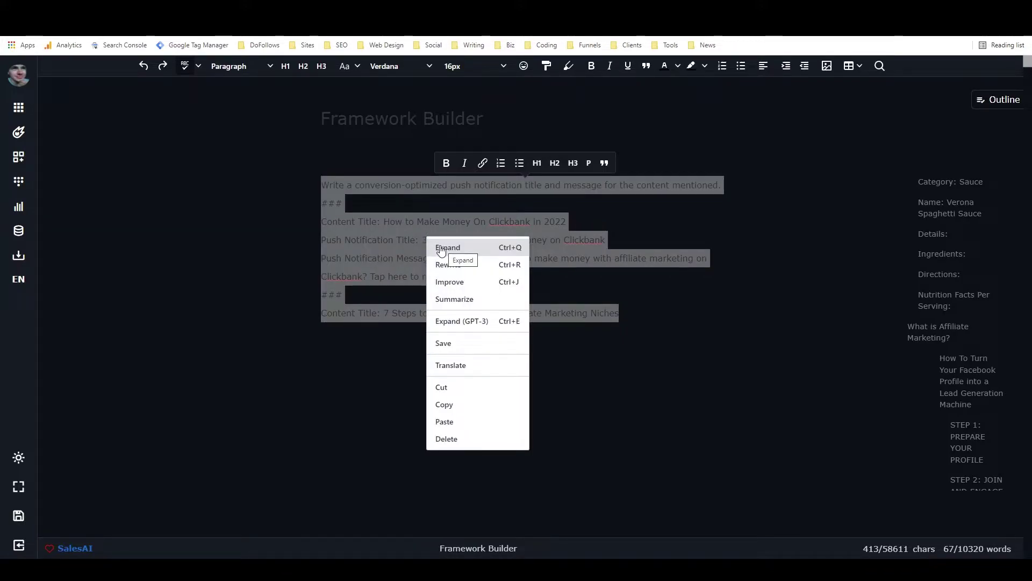
pyautogui.click(444, 249)
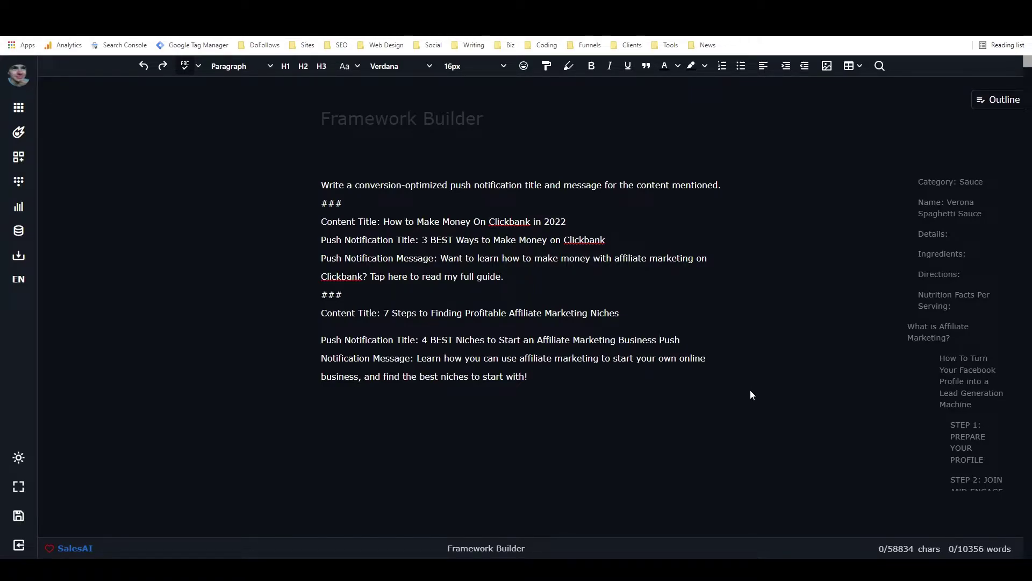
pyautogui.press('BackSpace')
pyautogui.press('Return')
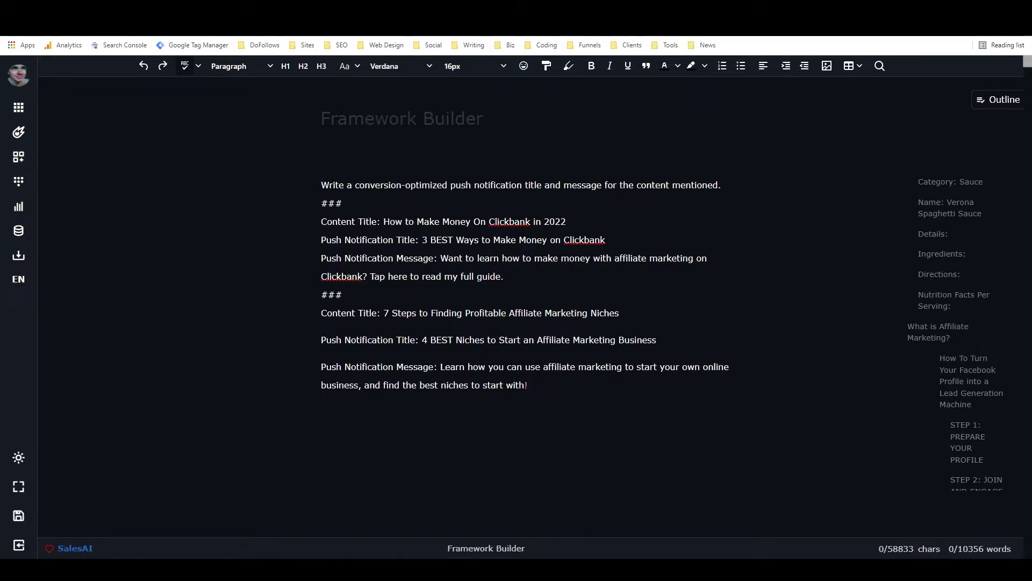
# Step: Delete the generated push notification title and message below the second content title
pyautogui.moveTo(528, 385); pyautogui.dragTo(315, 340)
pyautogui.press('BackSpace')
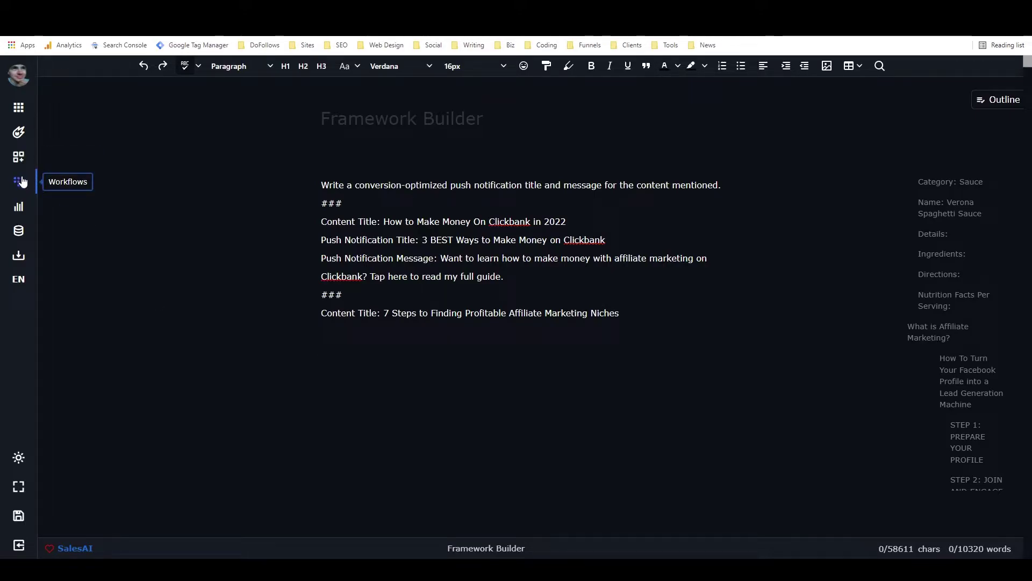
# Step: In the Longform Write tool, set creativity to 38 (in between) and length to 16 (shorter), and generate suggestions for the prompt
pyautogui.click(23, 139)
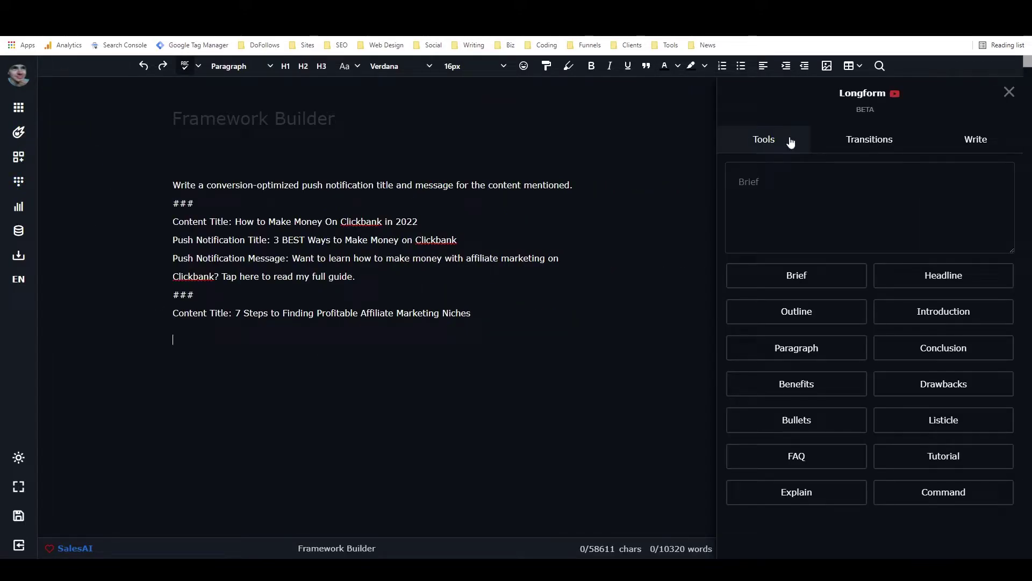
pyautogui.click(972, 141)
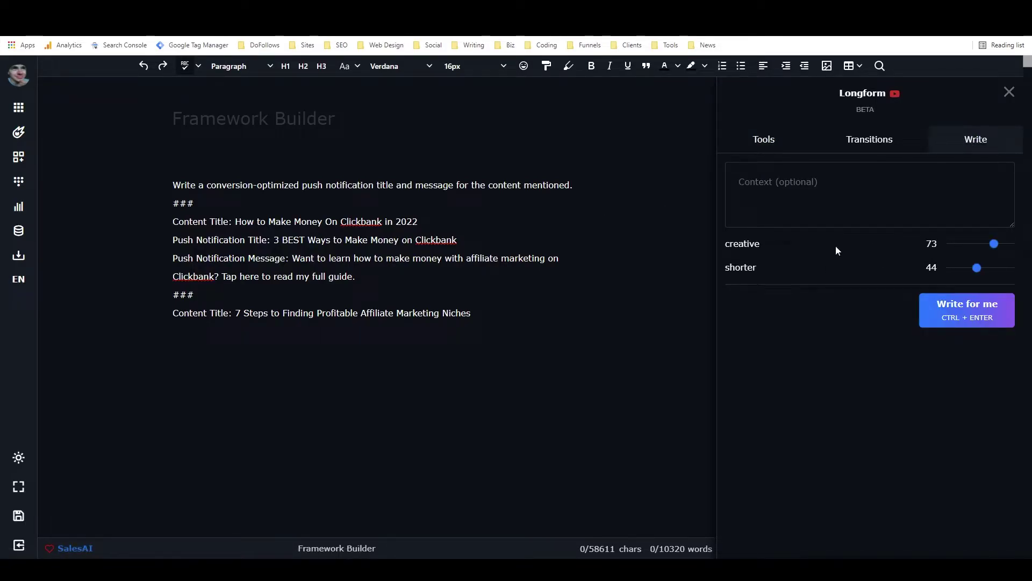
pyautogui.click(968, 245)
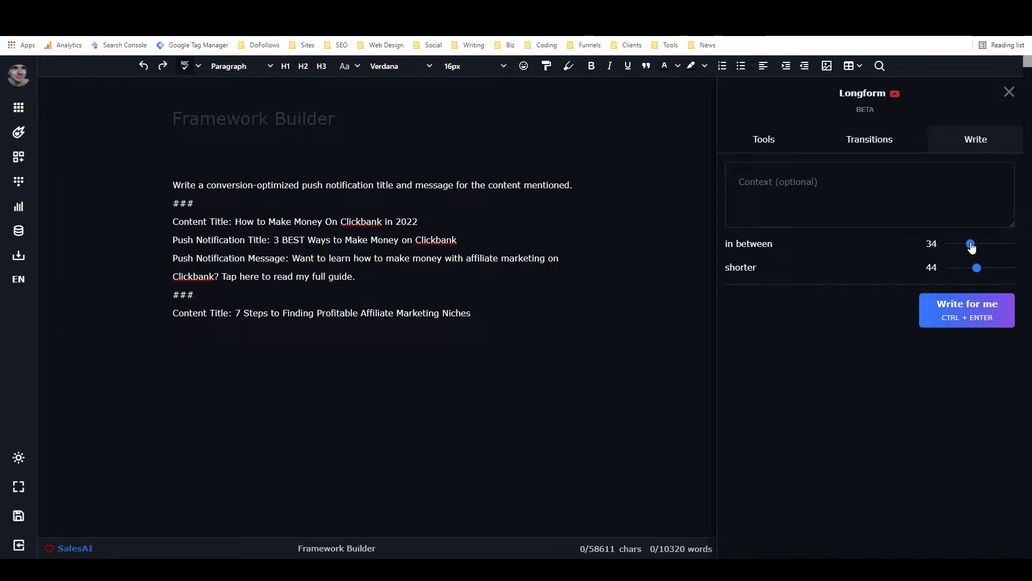
pyautogui.moveTo(971, 246); pyautogui.dragTo(973, 246)
pyautogui.moveTo(964, 271); pyautogui.dragTo(960, 271)
pyautogui.click(957, 312)
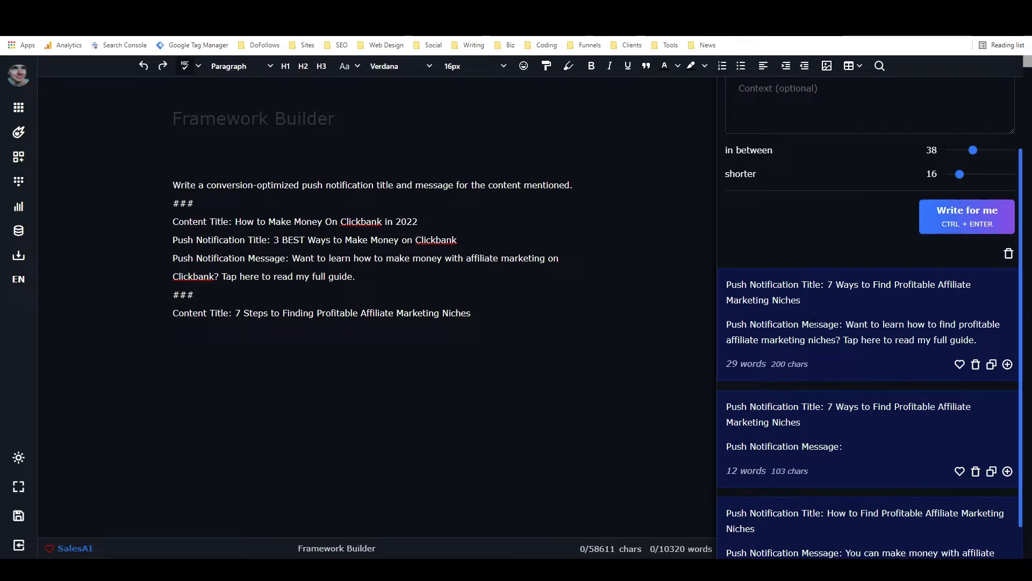
pyautogui.scroll(-2, 851, 332)
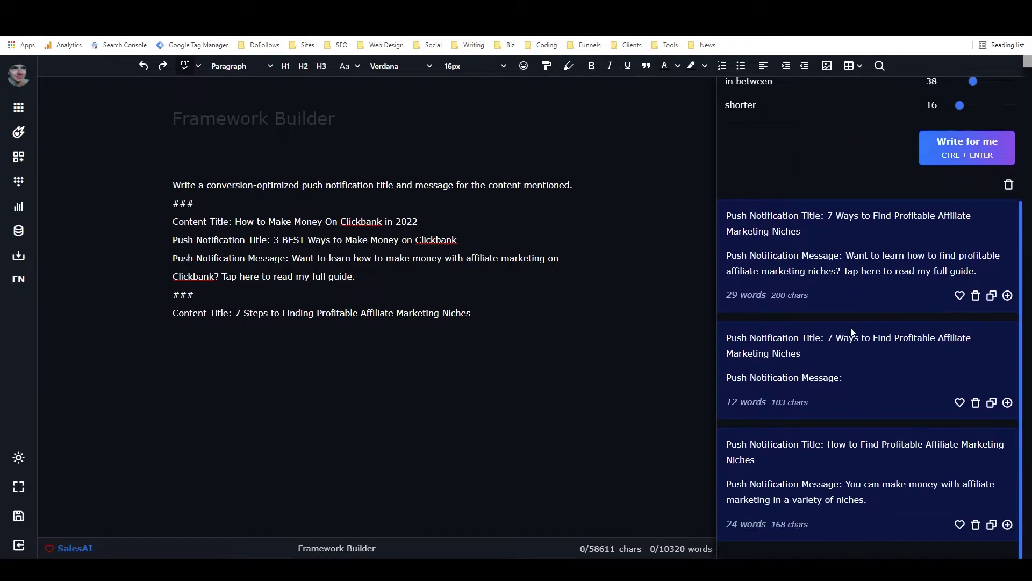
# Step: Set the length to 26, generate new suggestions, and insert the "7 Ways to Find Profitable Affiliate Marketing Niches" suggestion whose message begins "Find out how"
pyautogui.scroll(3, 901, 292)
pyautogui.moveTo(959, 267); pyautogui.dragTo(967, 268)
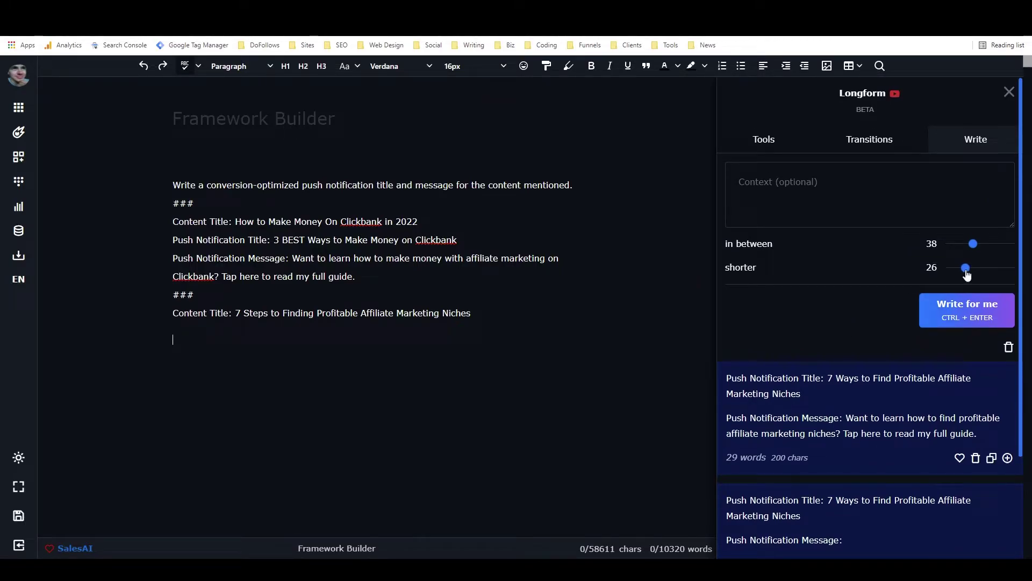
pyautogui.click(947, 320)
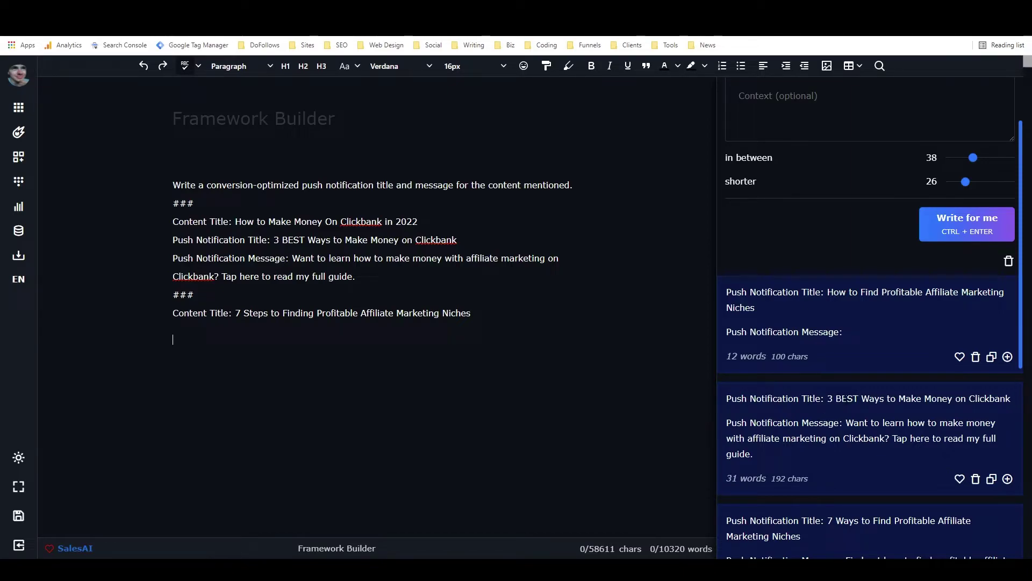
pyautogui.scroll(-3, 858, 383)
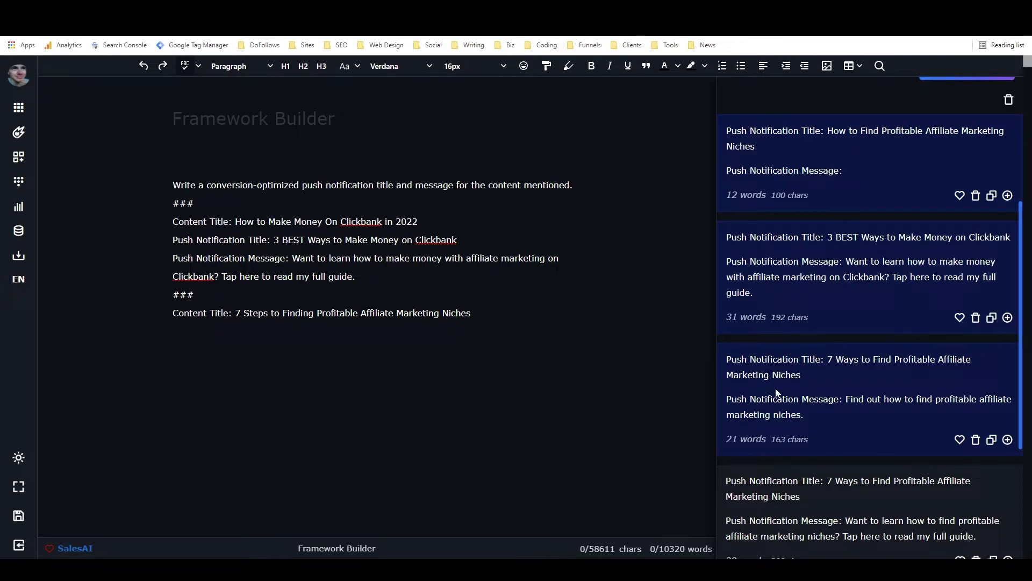
pyautogui.click(1008, 439)
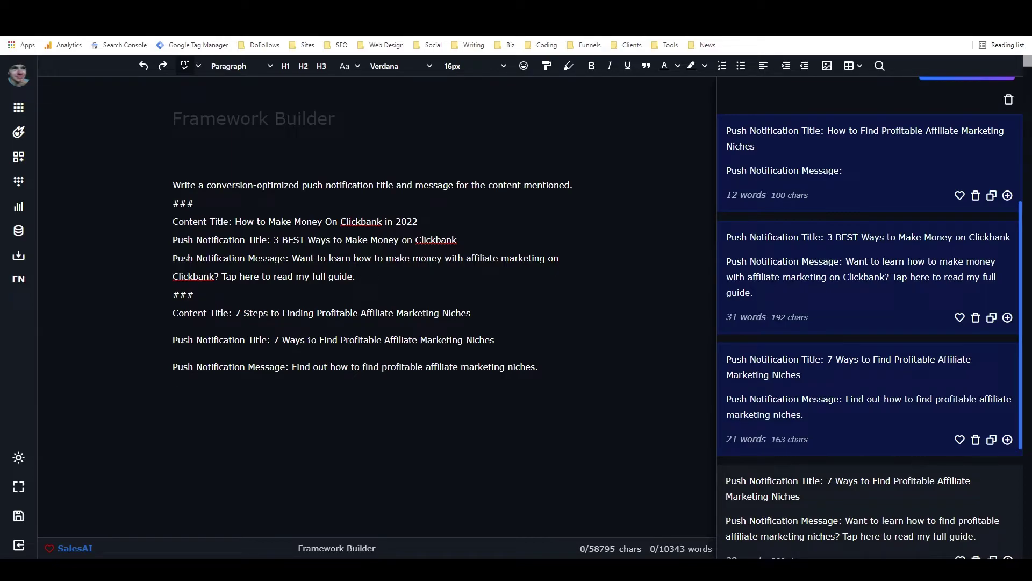
# Step: Change the second example's push notification title to "7 Steps to Nailing Your Affiliate Marketing Niche"
pyautogui.moveTo(283, 339); pyautogui.dragTo(512, 340)
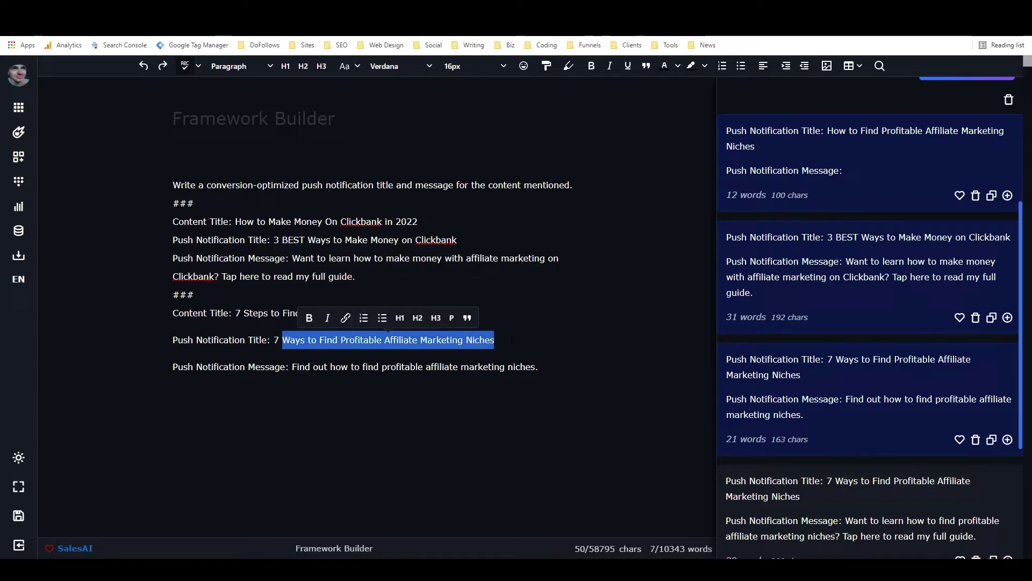
pyautogui.write('Steps to Nail')
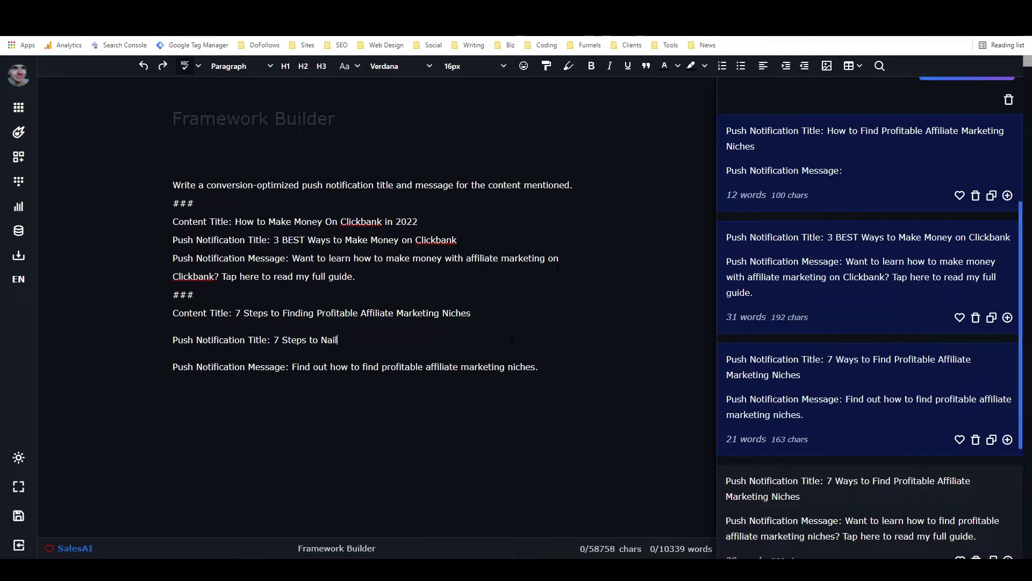
pyautogui.write('ing Your Affiliat')
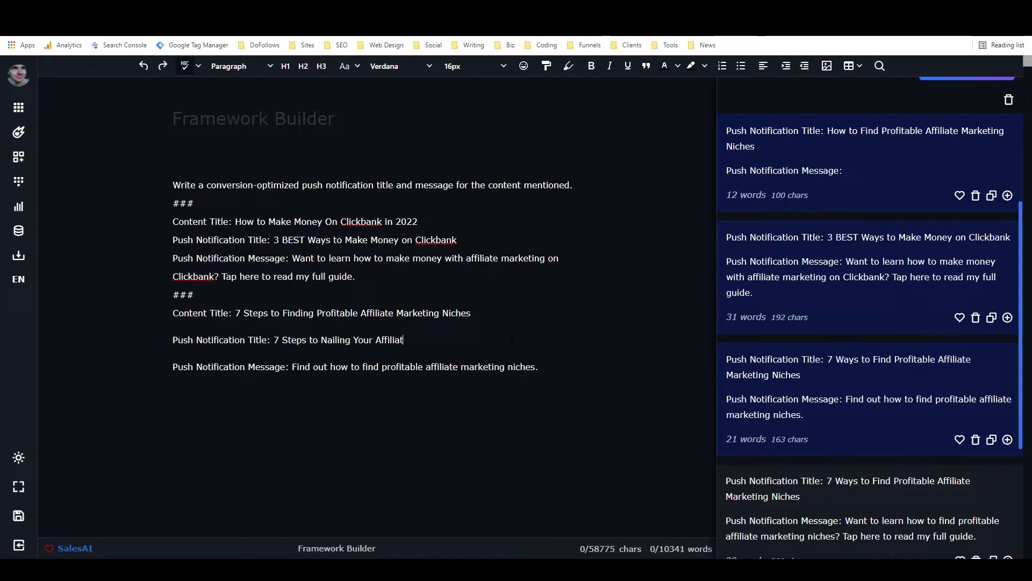
pyautogui.write('e Martkketing Niche')
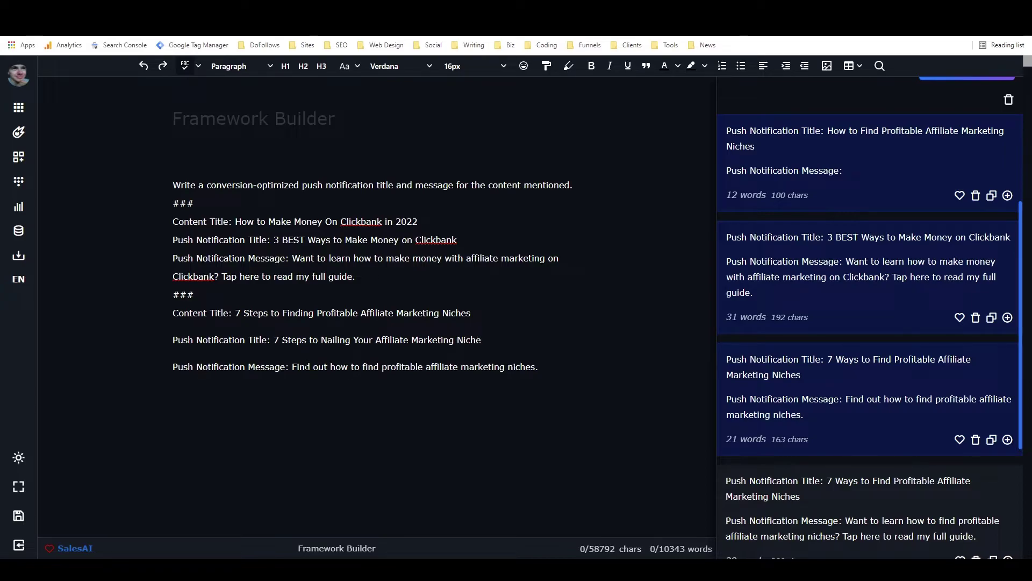
# Step: Reword the second example's message to "Discover how to find profitable affiliate marketing niches BEFORE you try to start promoting products. Tap here for more info."
pyautogui.moveTo(292, 367); pyautogui.dragTo(349, 367)
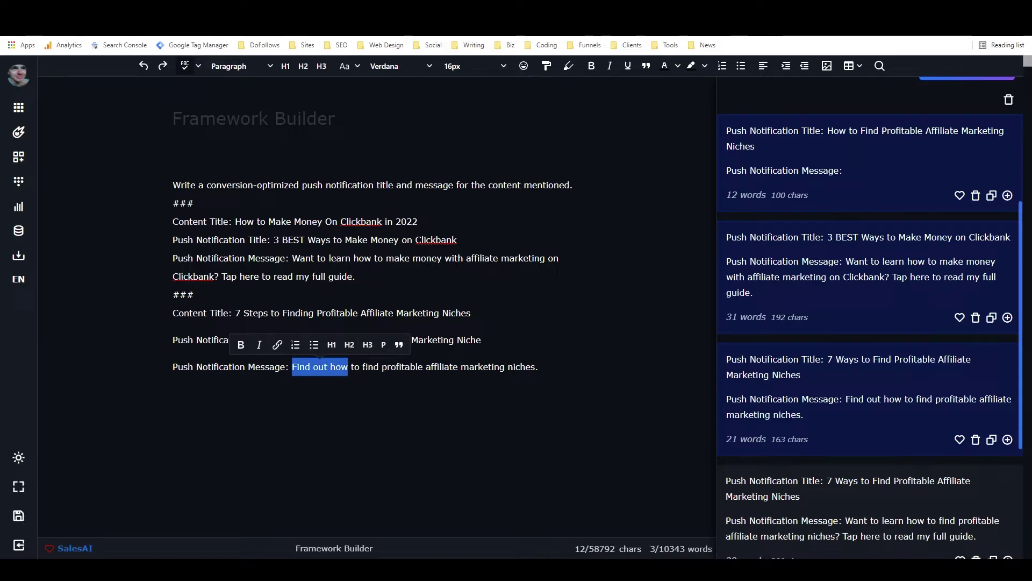
pyautogui.write('Discover h')
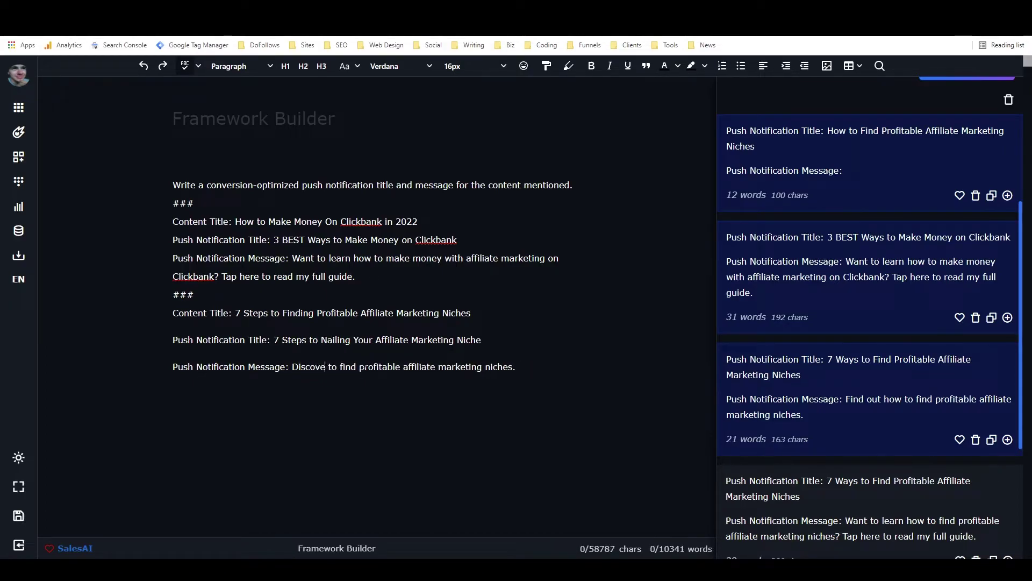
pyautogui.write('ow')
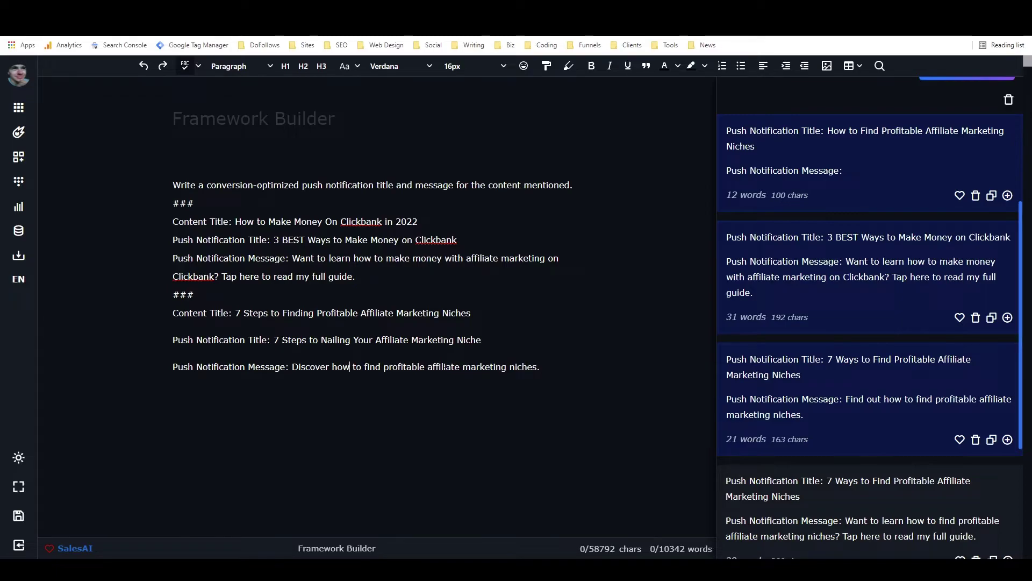
pyautogui.click(546, 371)
pyautogui.write('BEFORE you try to sta')
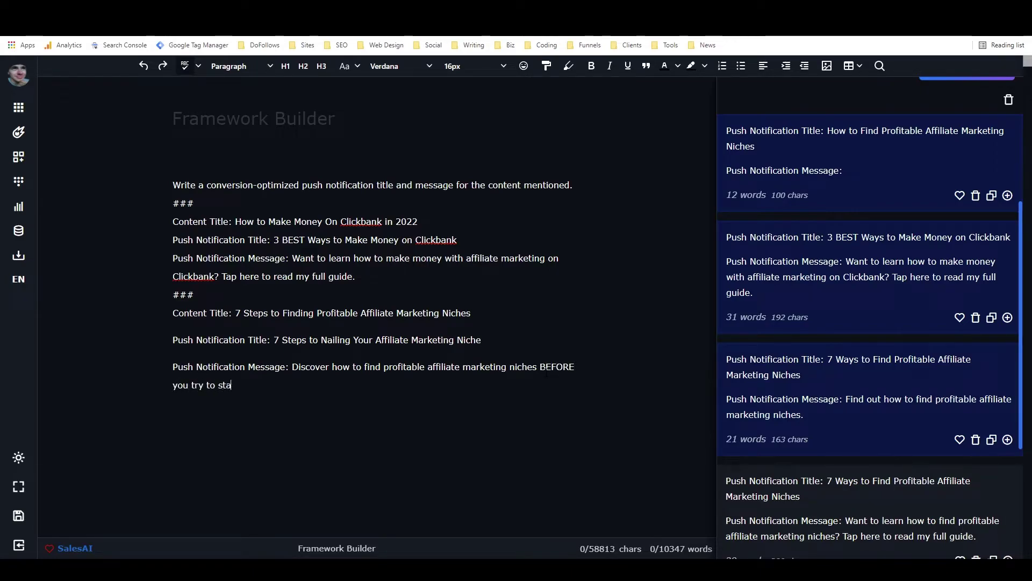
pyautogui.write('rt promoting prod')
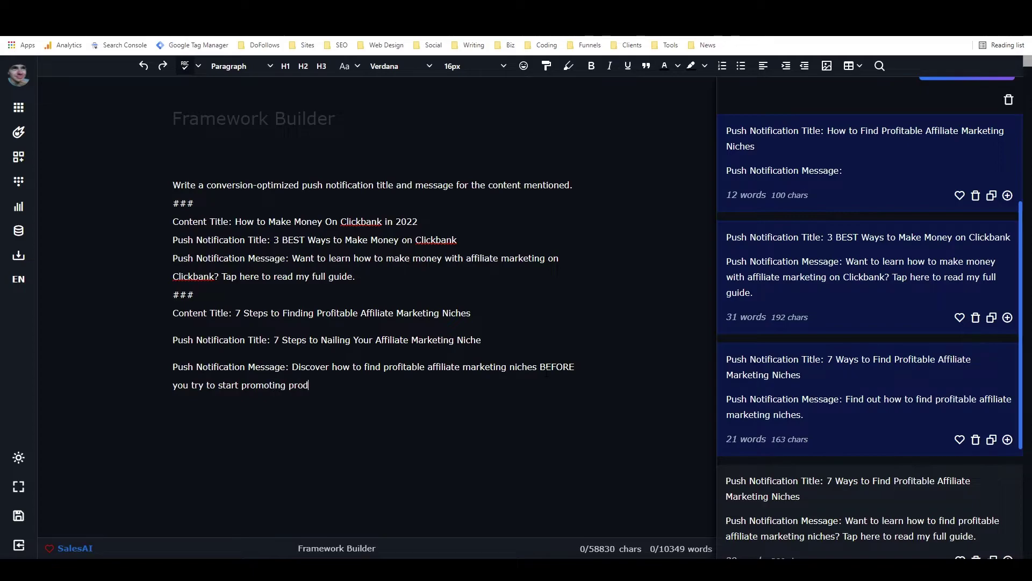
pyautogui.write('ucts. Tap here for more info.')
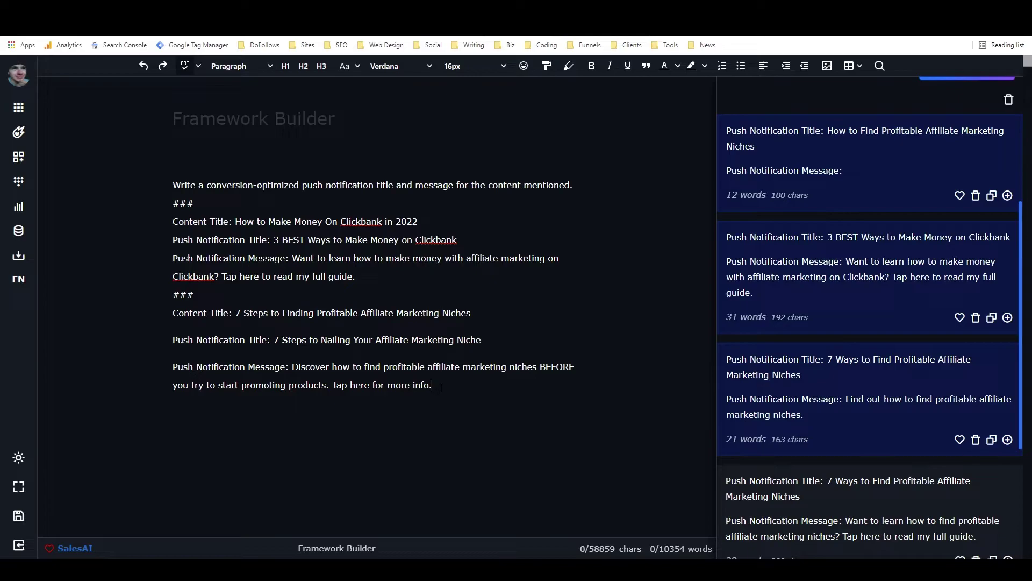
# Step: Below the second example, add a "###" separator and "Content Title: 17 Ways to Make Money Online in Canada"
pyautogui.write('###')
pyautogui.press('Return')
pyautogui.write('Content Title:')
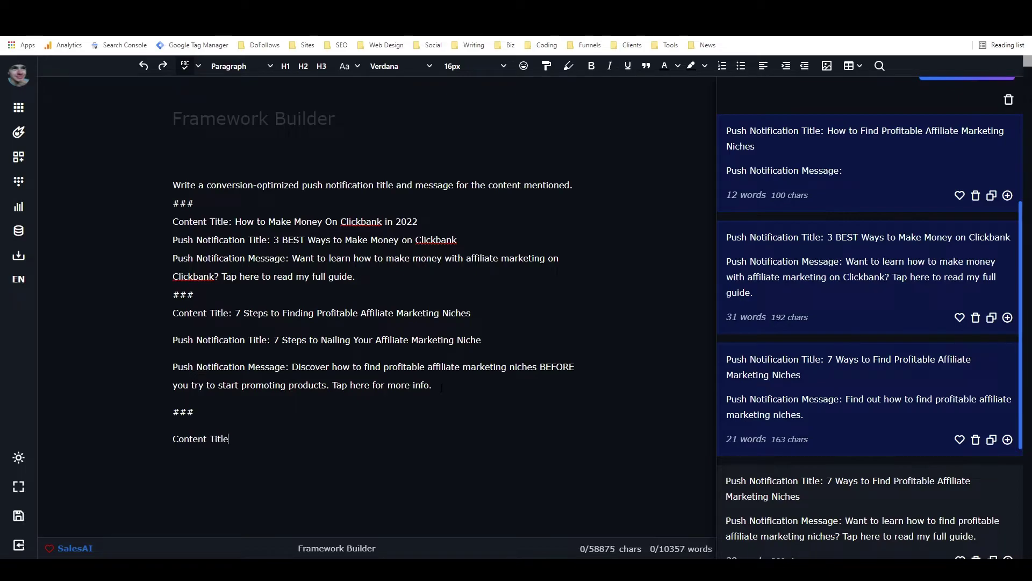
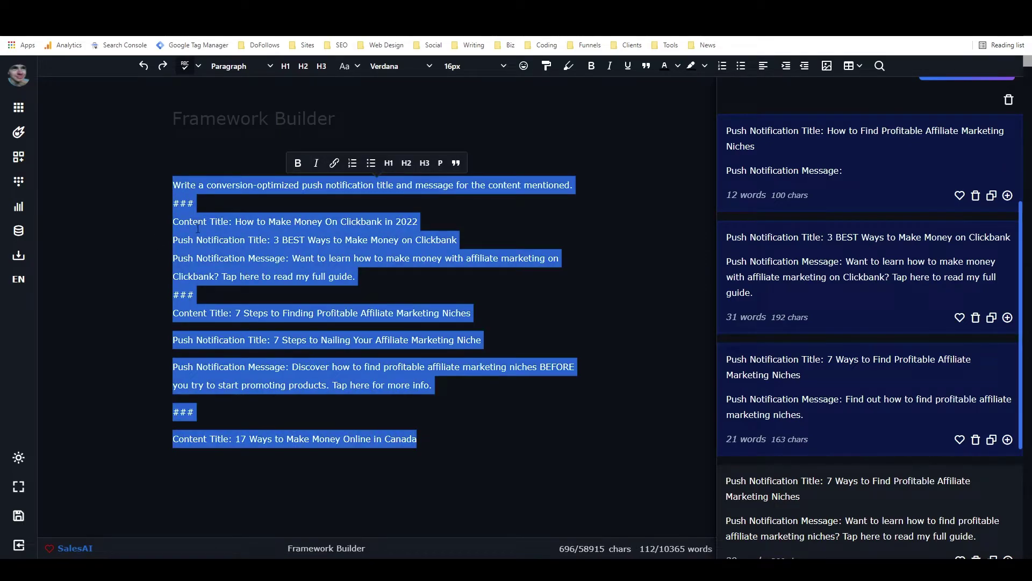
# Step: Run Expand on the whole prompt and delete the push notification text generated below the third content title
pyautogui.hotkey('ctrl', 'Return')
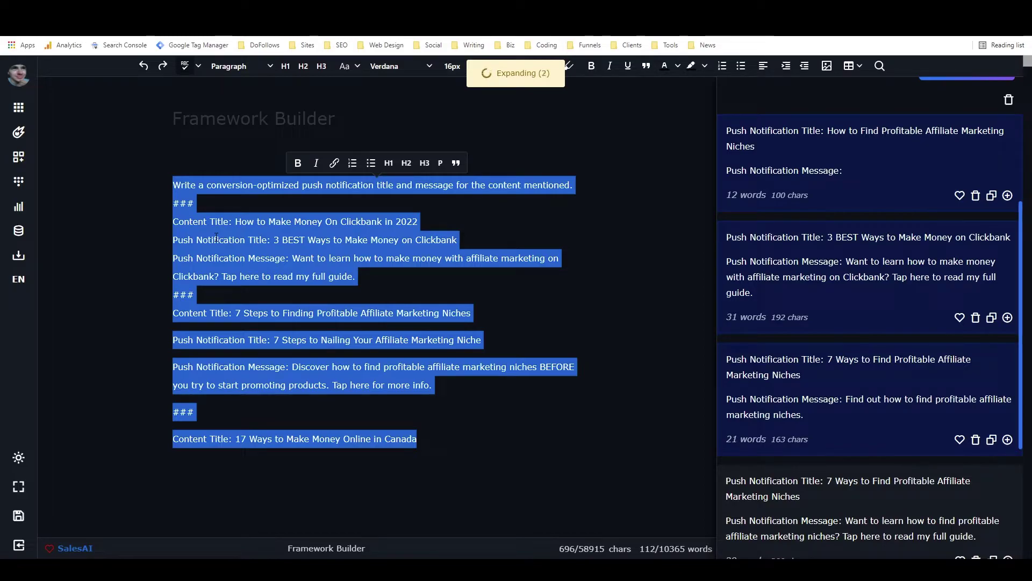
pyautogui.scroll(5, 744, 99)
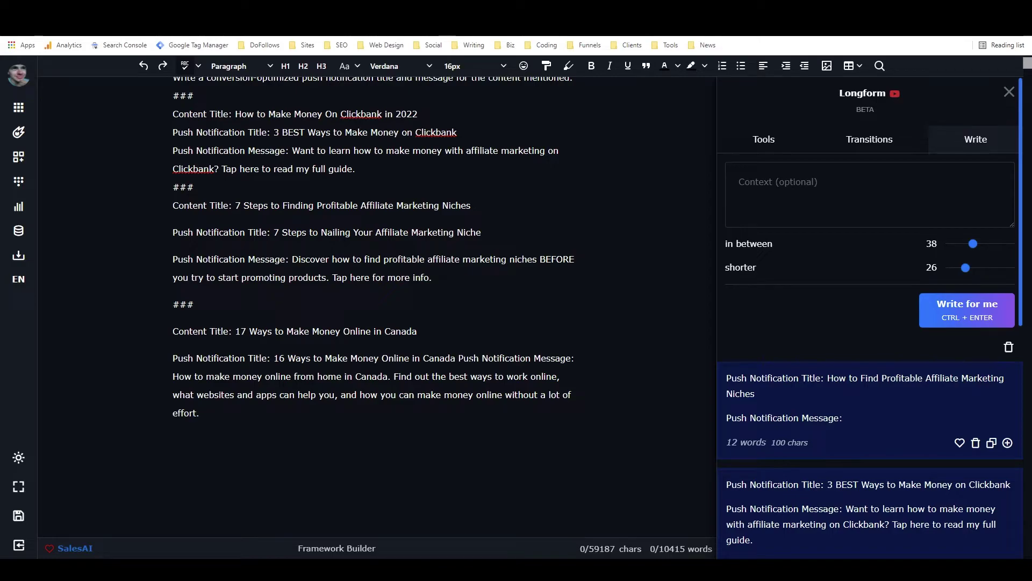
pyautogui.press('Return')
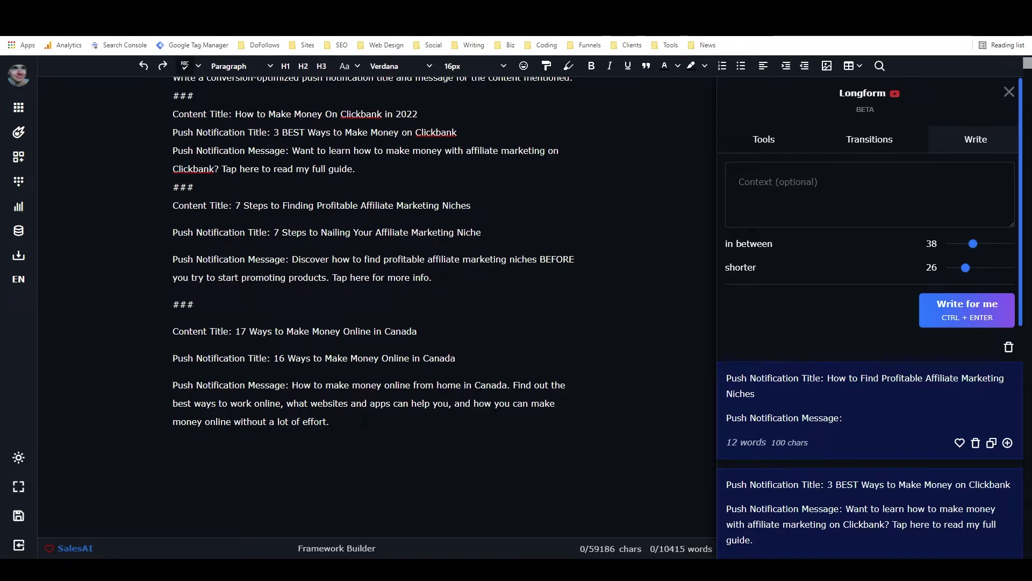
pyautogui.moveTo(365, 422); pyautogui.dragTo(132, 348)
pyautogui.press('BackSpace')
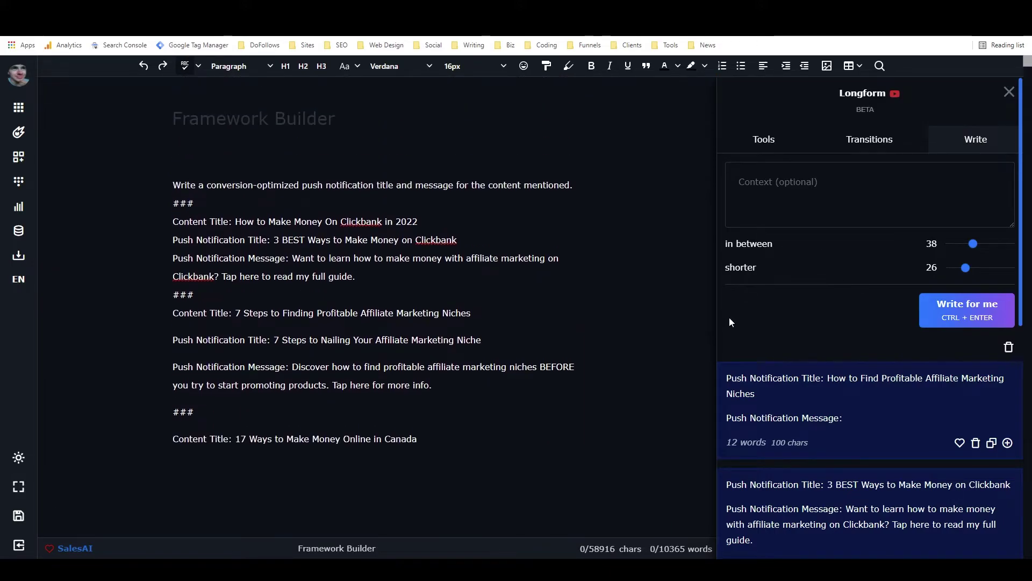
# Step: Generate Longform suggestions for the third content title and insert the one titled "How to Make Money Online in Canada"
pyautogui.click(954, 301)
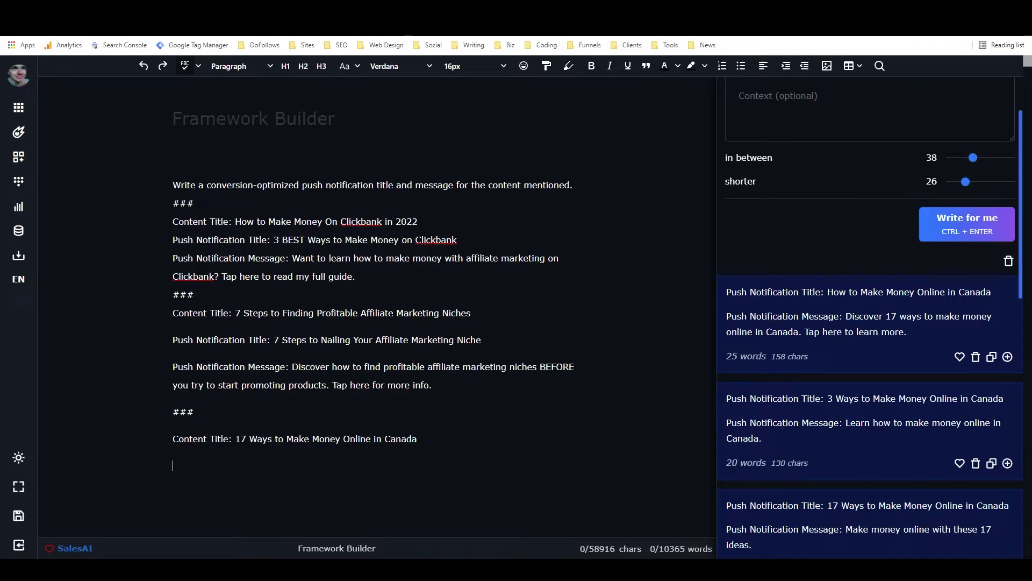
pyautogui.click(1008, 357)
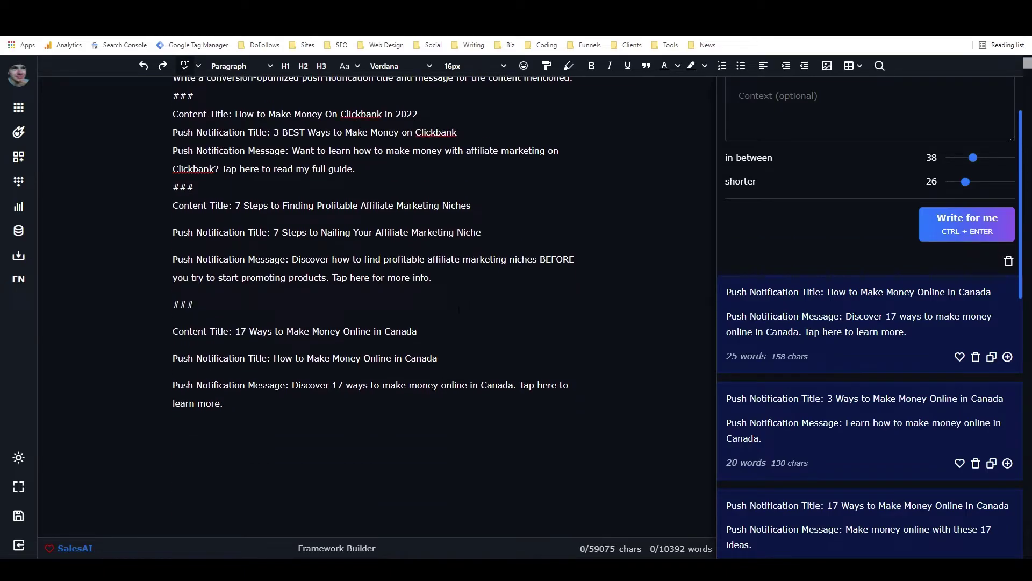
# Step: Change the third example's push notification title to "17 Best Ways to Make Money Online"
pyautogui.scroll(2, 373, 313)
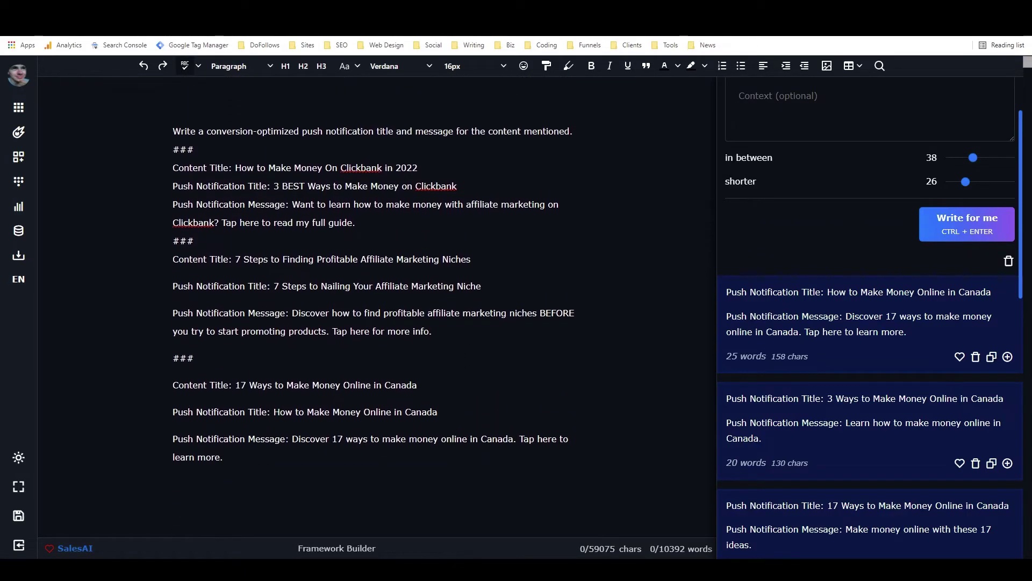
pyautogui.doubleClick(275, 411)
pyautogui.write('1')
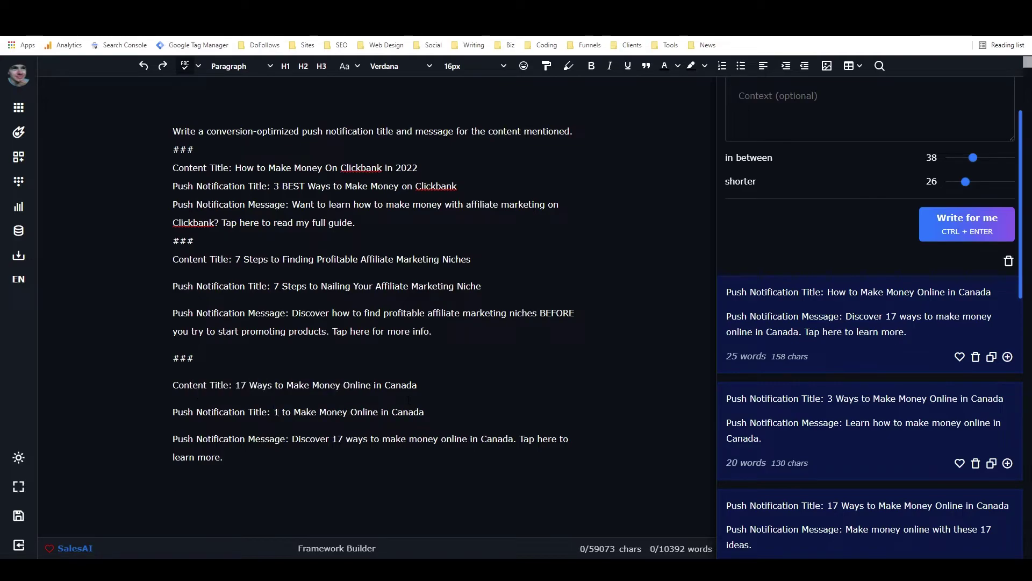
pyautogui.write('7 Best Ways')
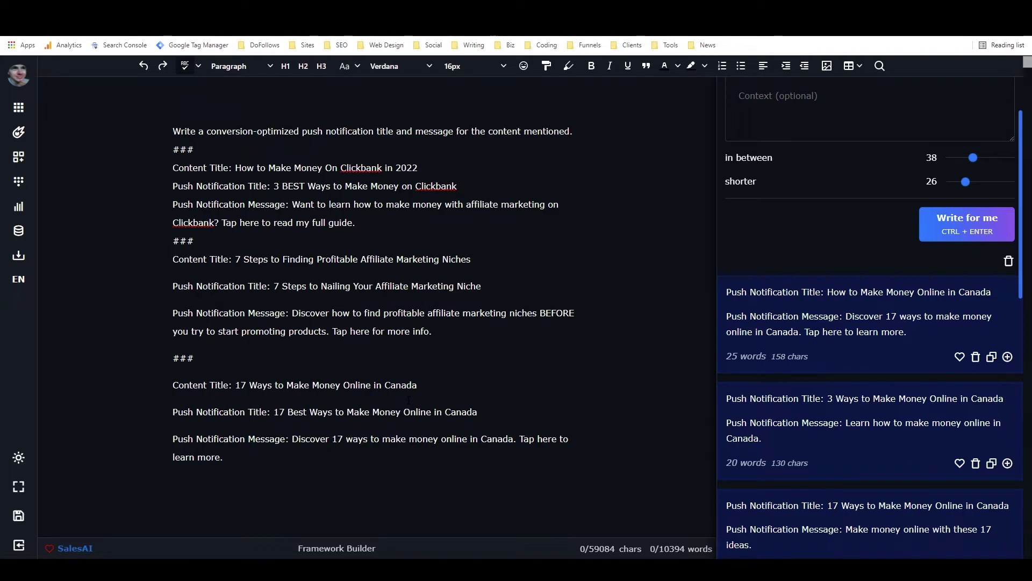
pyautogui.press('Right')
pyautogui.press('Right')
pyautogui.press('Right')
pyautogui.press('Right')
pyautogui.press('Right')
pyautogui.press('Right')
pyautogui.press('Right')
pyautogui.press('Right')
pyautogui.press('Right')
pyautogui.press('Right')
pyautogui.press('Right')
pyautogui.press('Right')
pyautogui.press('Right')
pyautogui.press('Right')
pyautogui.press('Right')
pyautogui.press('BackSpace')
pyautogui.press('BackSpace')
pyautogui.press('BackSpace')
pyautogui.press('BackSpace')
pyautogui.press('BackSpace')
pyautogui.press('BackSpace')
pyautogui.press('BackSpace')
pyautogui.press('BackSpace')
pyautogui.press('BackSpace')
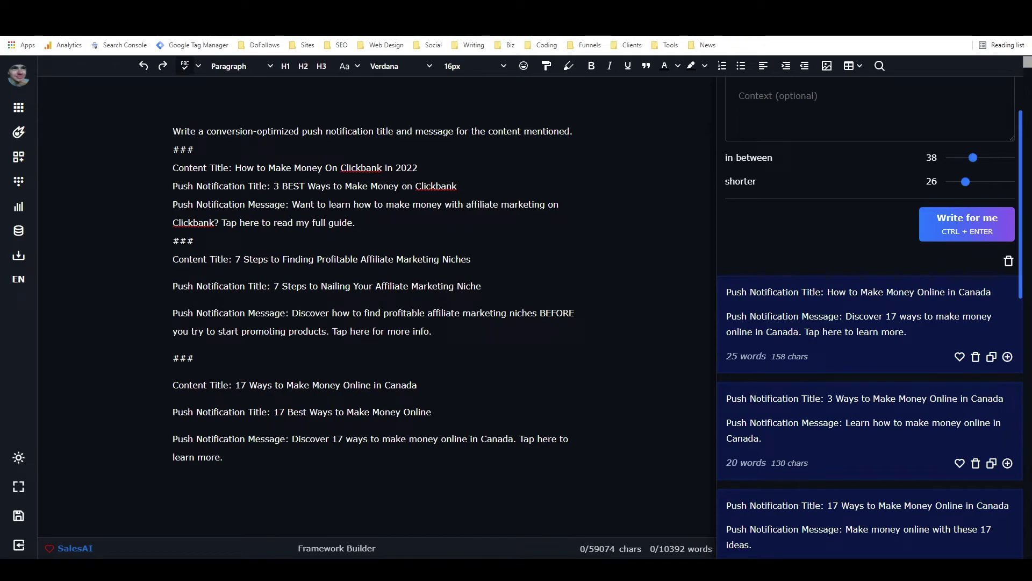
# Step: Reword the start of the third example's message to "Discover the best 17 ways to make money online in Canada"
pyautogui.click(343, 438)
pyautogui.write('the best')
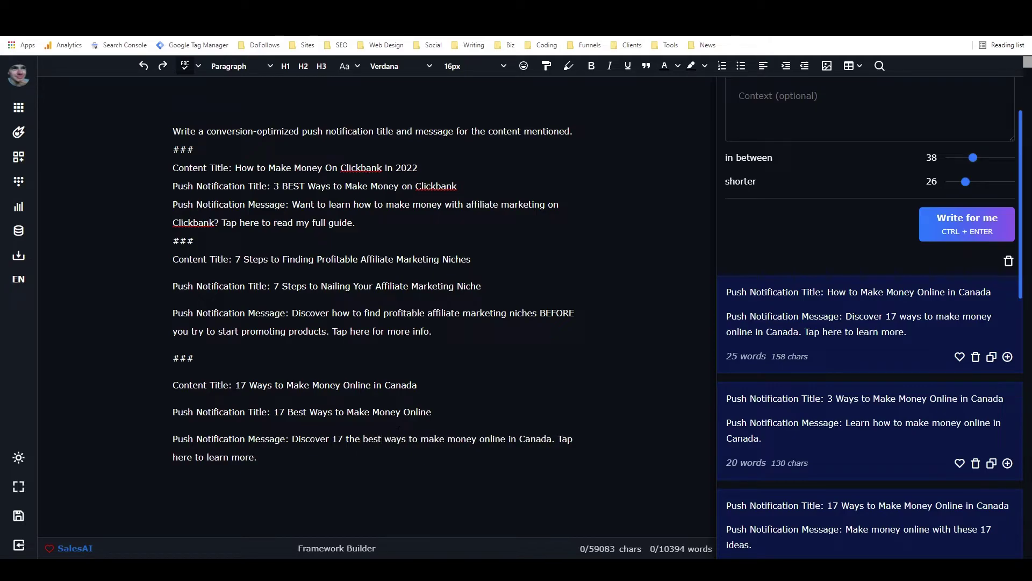
pyautogui.moveTo(332, 439); pyautogui.dragTo(345, 438)
pyautogui.press('Delete')
pyautogui.press('Delete')
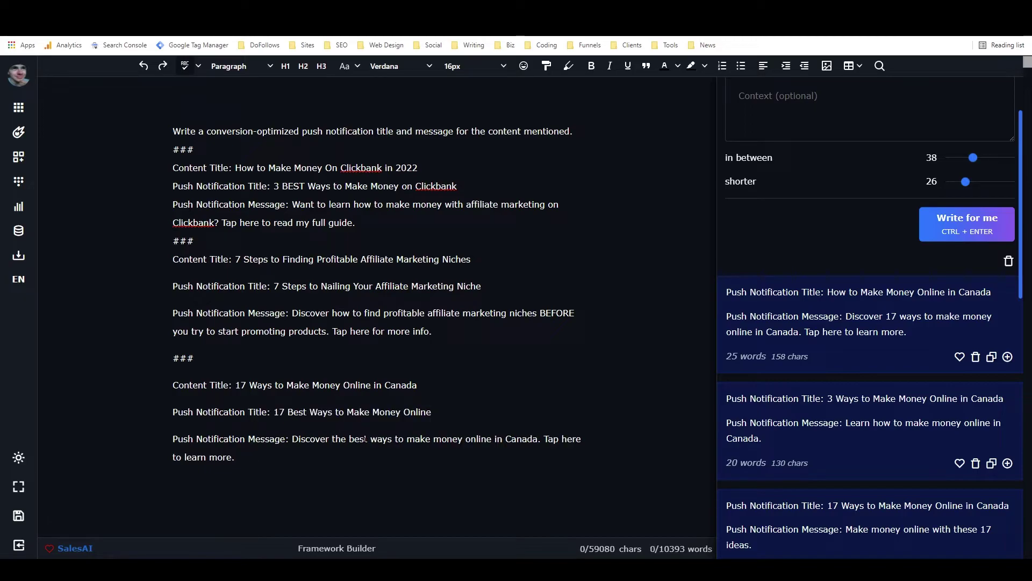
pyautogui.click(366, 439)
pyautogui.write('17')
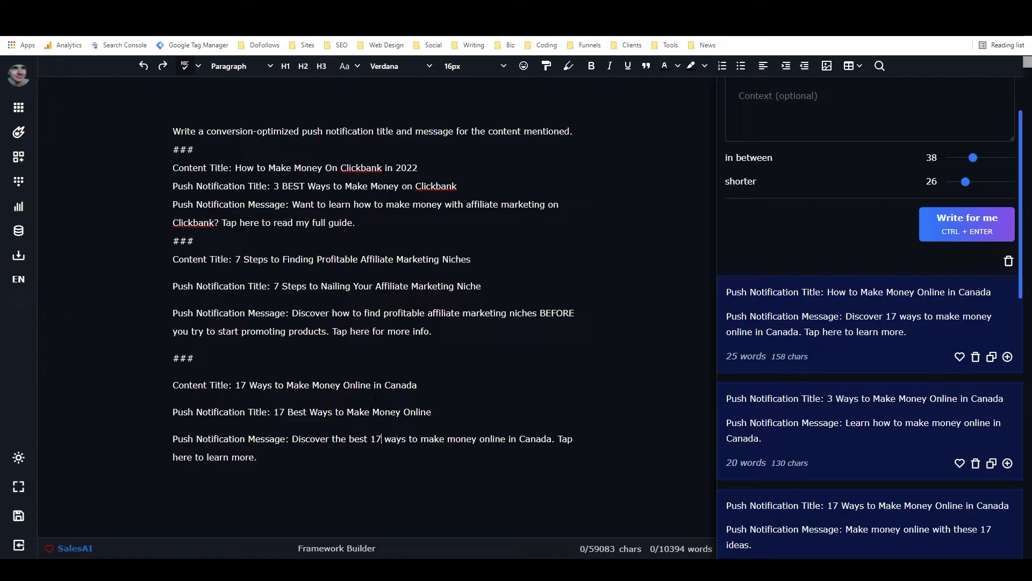
# Step: Add a "###" separator on a new line below the third example, with no empty line after it
pyautogui.scroll(1, 440, 329)
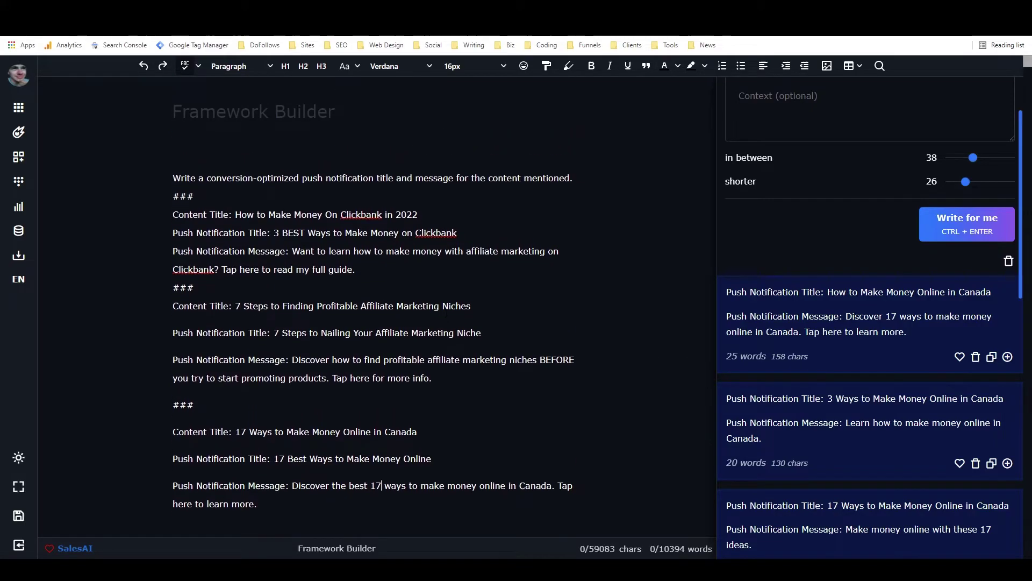
pyautogui.scroll(-2, 446, 329)
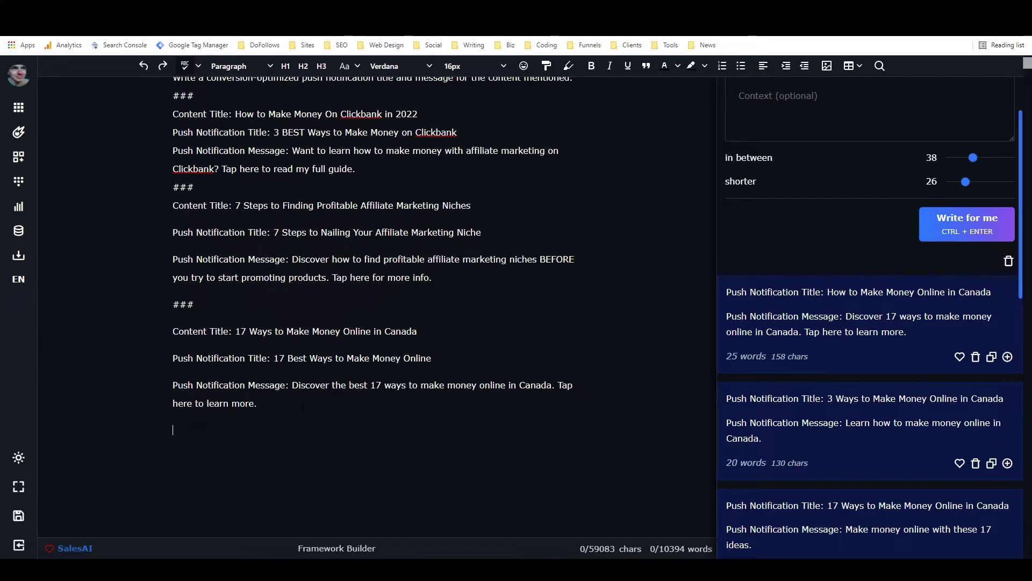
pyautogui.write('###')
pyautogui.scroll(2, 302, 408)
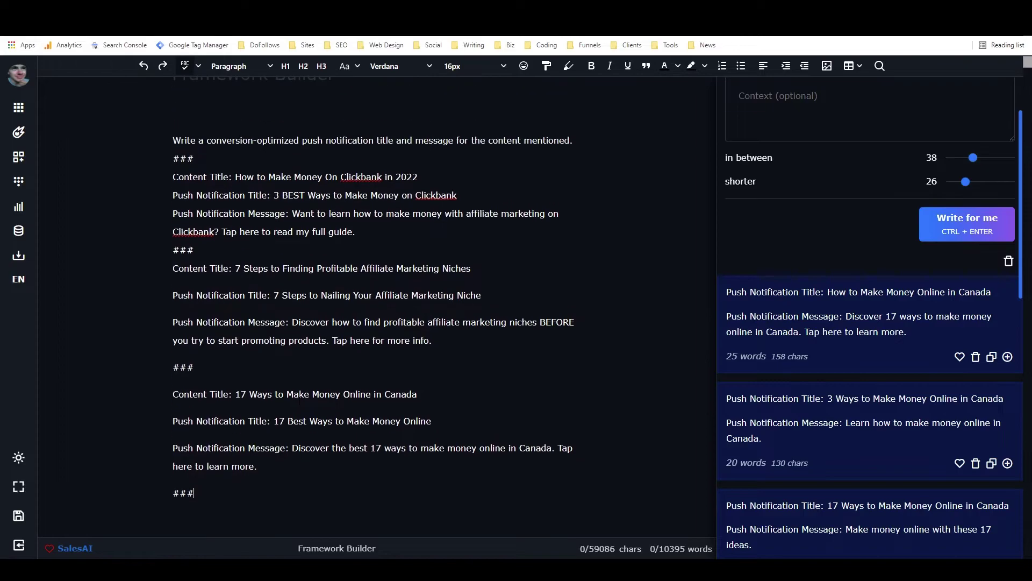
pyautogui.scroll(-2, 301, 348)
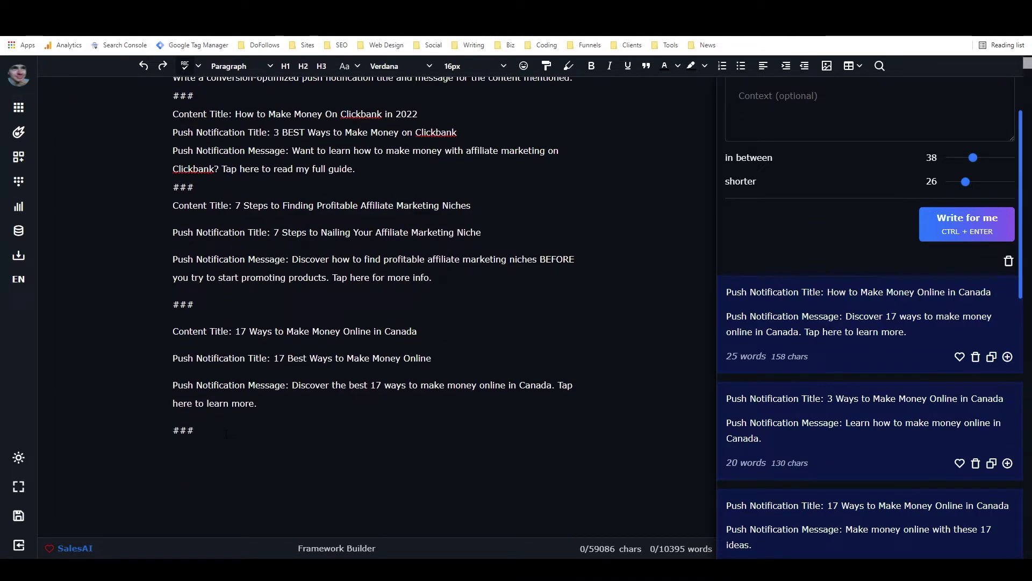
pyautogui.press('Return')
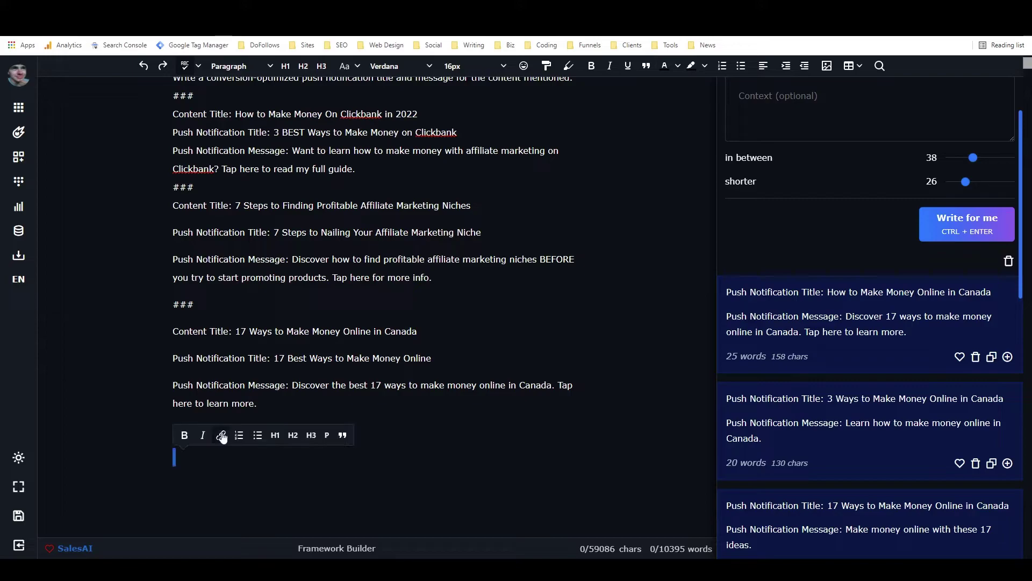
pyautogui.press('BackSpace')
# Step: Copy the entire prompt, from the opening instruction line through the last "###" separator
pyautogui.moveTo(194, 430); pyautogui.dragTo(138, 109)
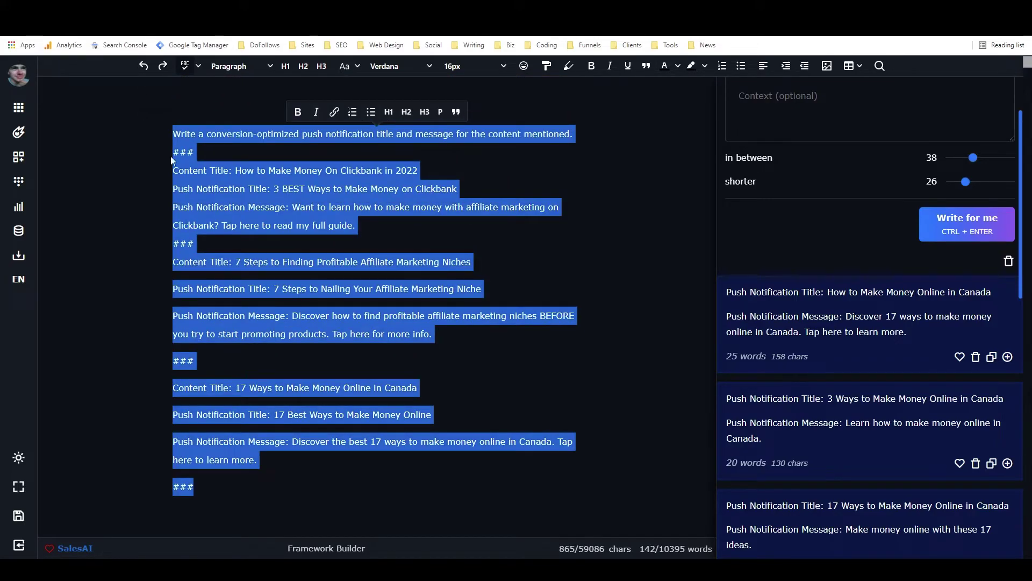
pyautogui.click(269, 285)
pyautogui.scroll(2, 809, 315)
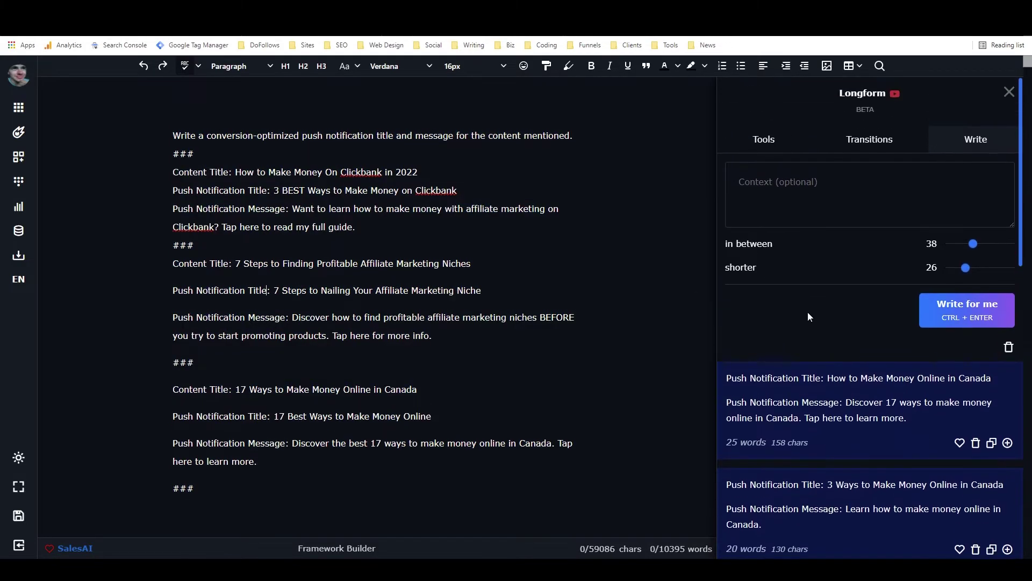
pyautogui.scroll(1, 414, 247)
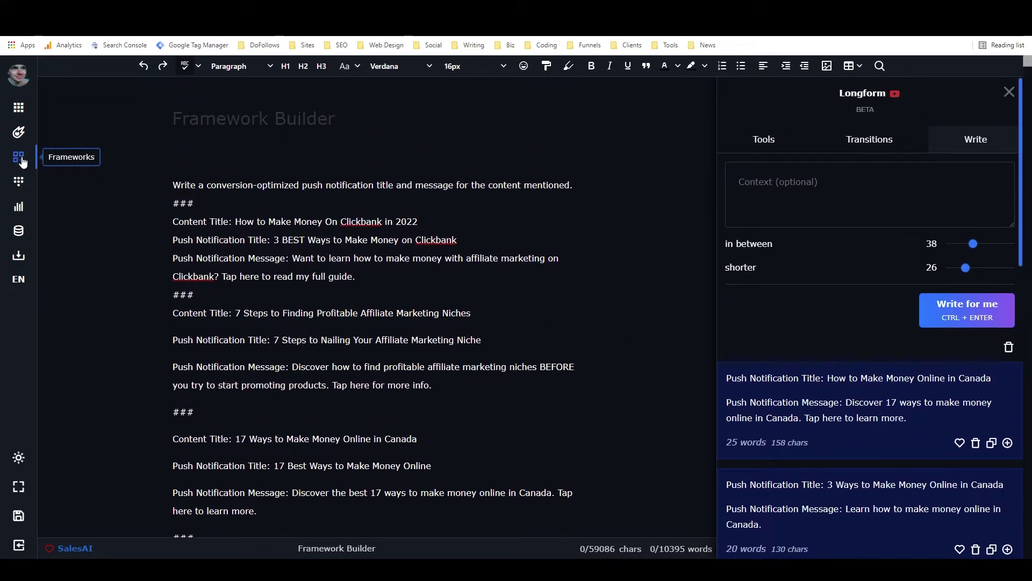
# Step: Start a new custom framework from the Frameworks library
pyautogui.click(19, 157)
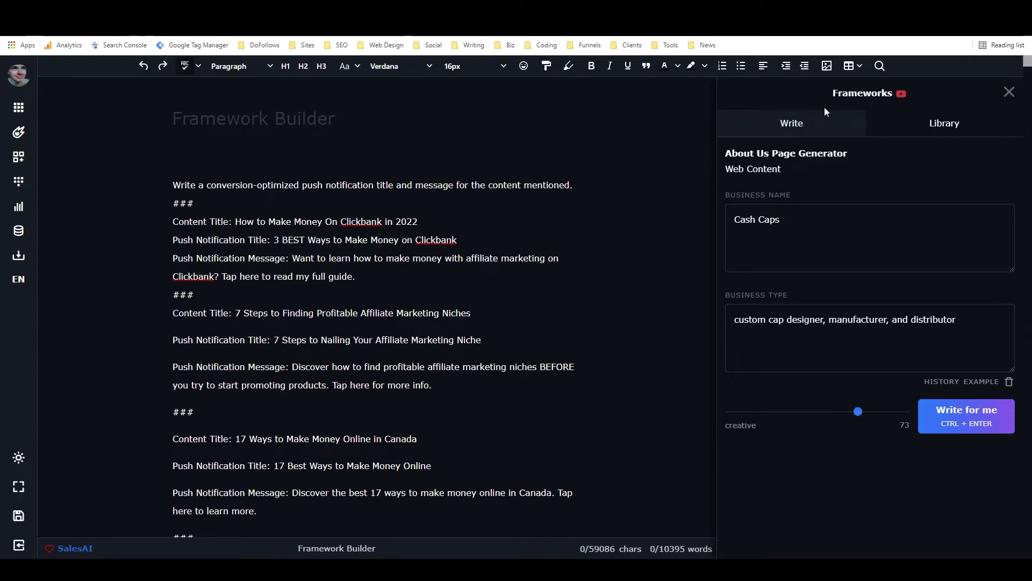
pyautogui.click(1009, 92)
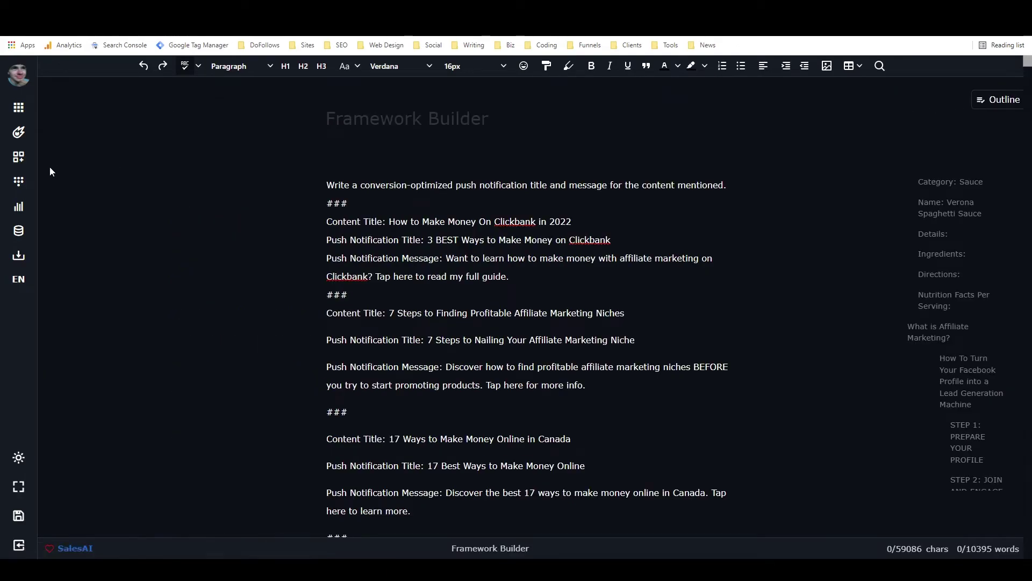
pyautogui.click(19, 157)
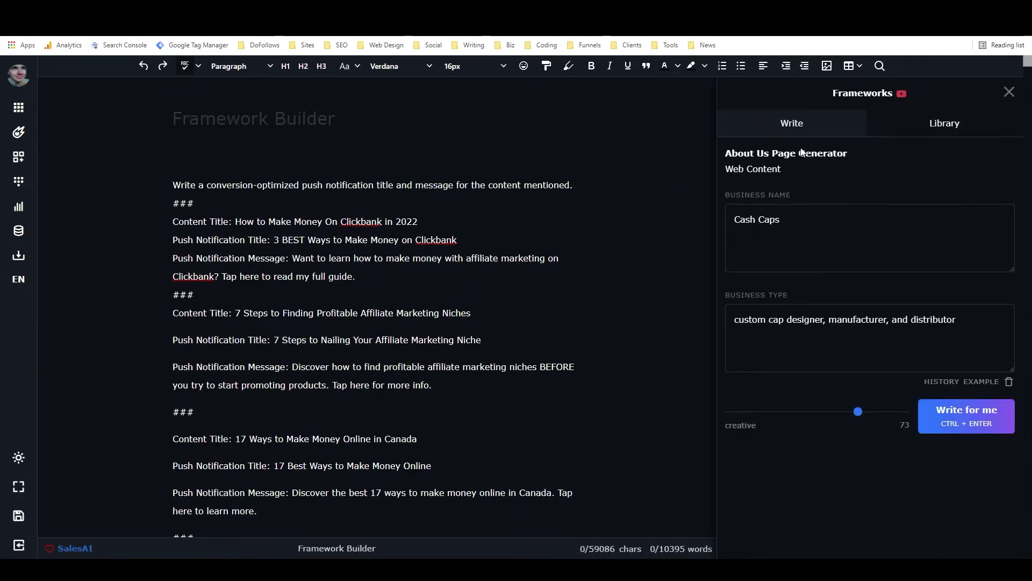
pyautogui.click(940, 125)
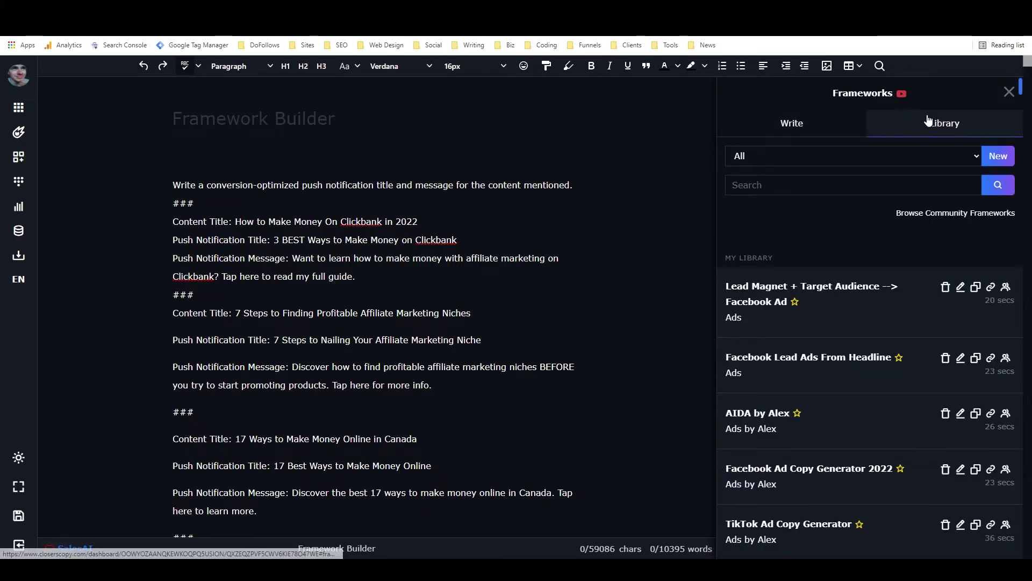
pyautogui.click(988, 158)
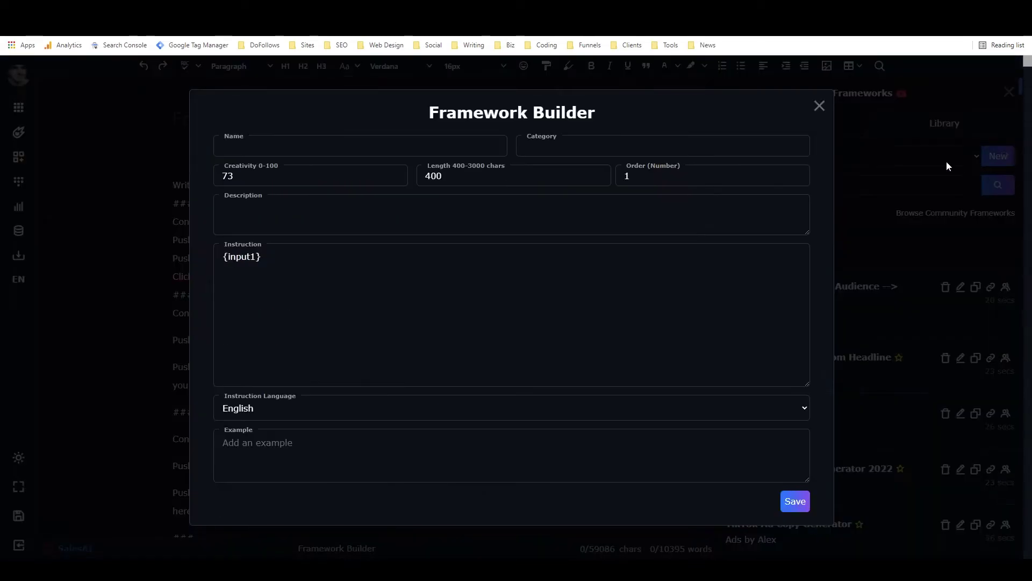
# Step: Paste the copied prompt into the framework's instruction, on its own lines above {input1}
pyautogui.click(223, 256)
pyautogui.press('Return')
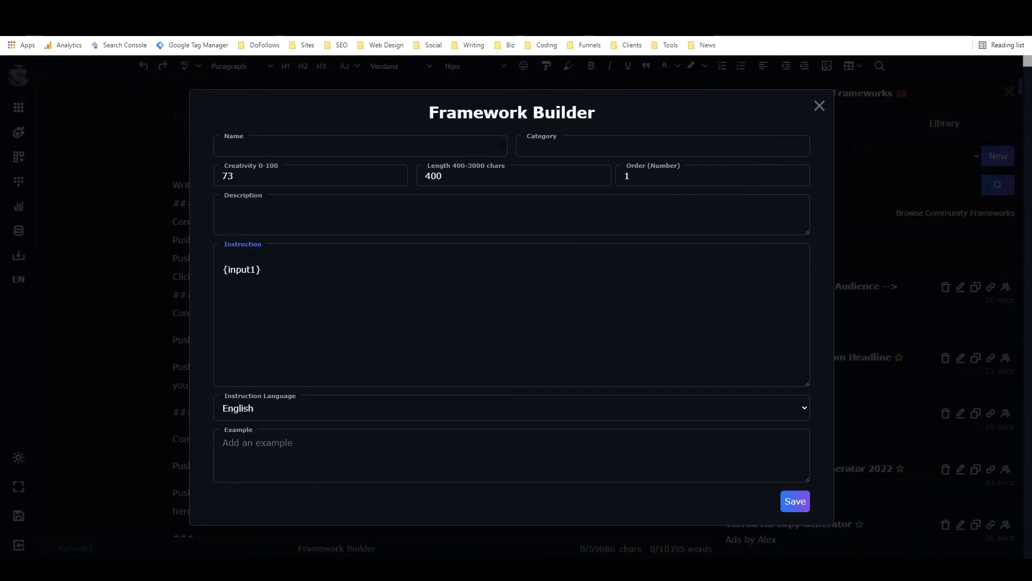
pyautogui.hotkey('ctrl', 'v')
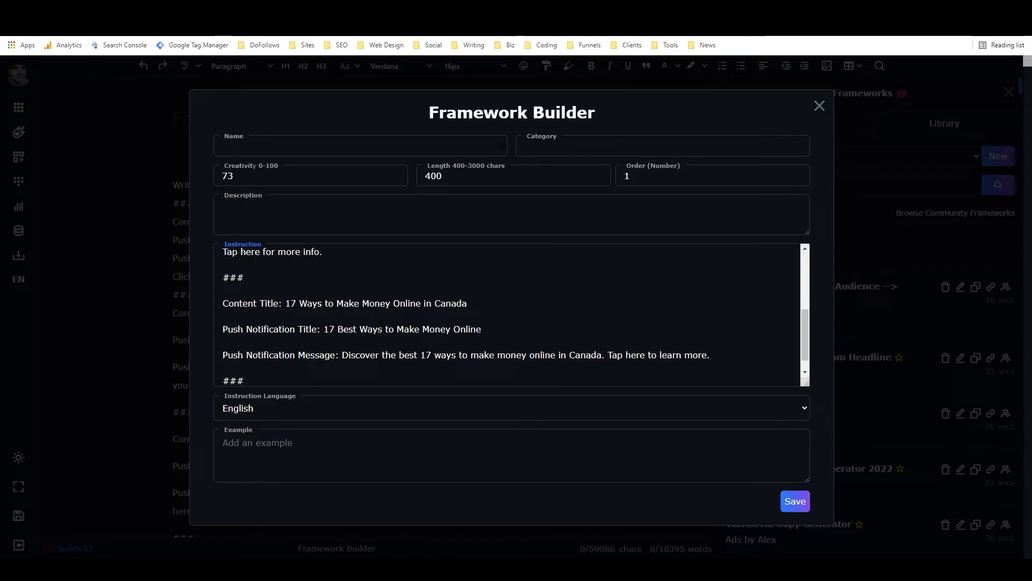
# Step: Name the framework "Push Notification Generator" and put it in the category "Web Content"
pyautogui.click(270, 147)
pyautogui.write('Push Notification Generator')
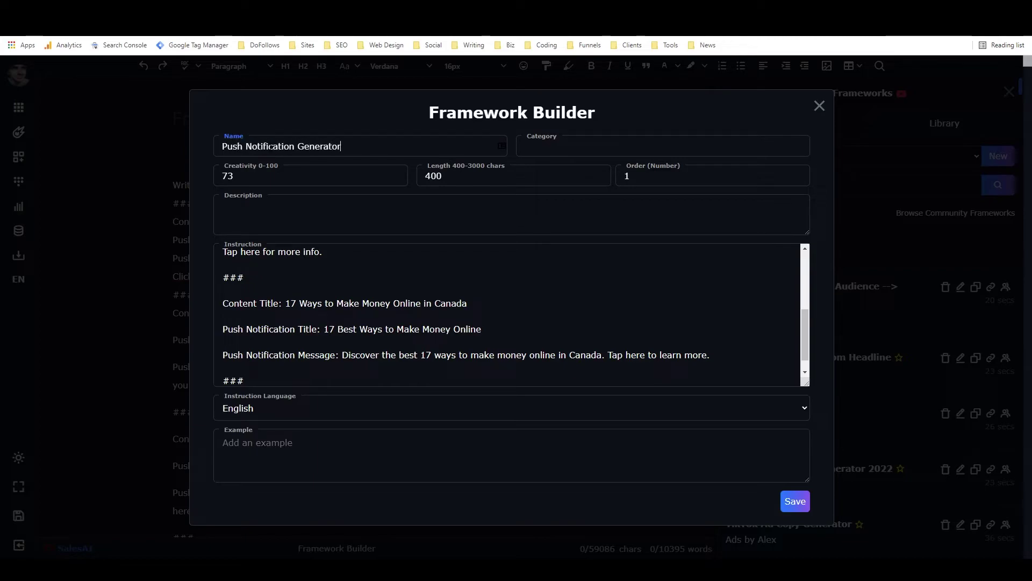
pyautogui.press('Tab')
pyautogui.write('Web Content')
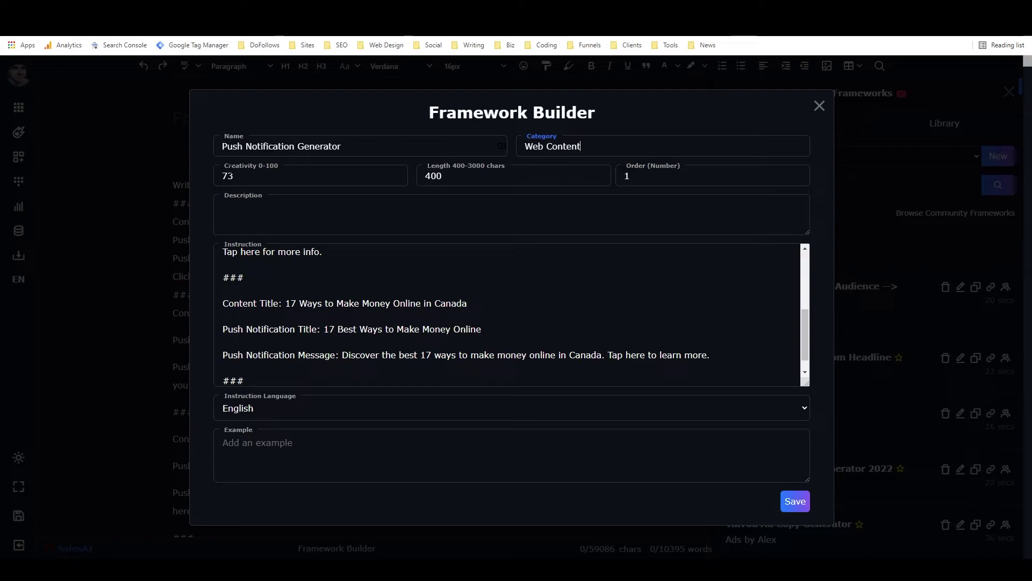
# Step: Set the framework's creativity to 40 and its length to 200 characters
pyautogui.press('Tab')
pyautogui.write('40')
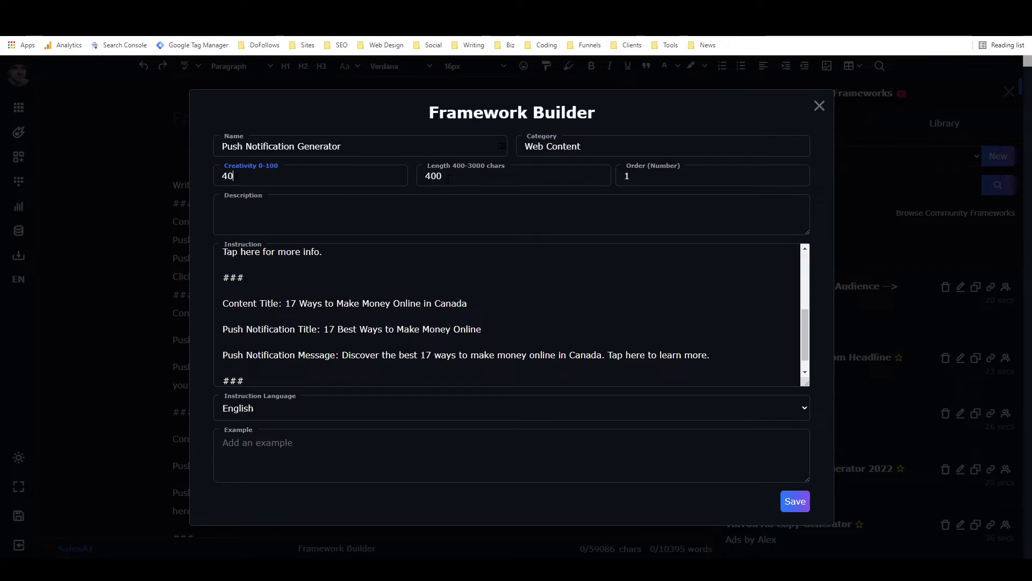
pyautogui.press('Tab')
pyautogui.write('200')
# Step: Describe the framework as "Input a content title and output push notification title and message."
pyautogui.click(346, 214)
pyautogui.write('Inp')
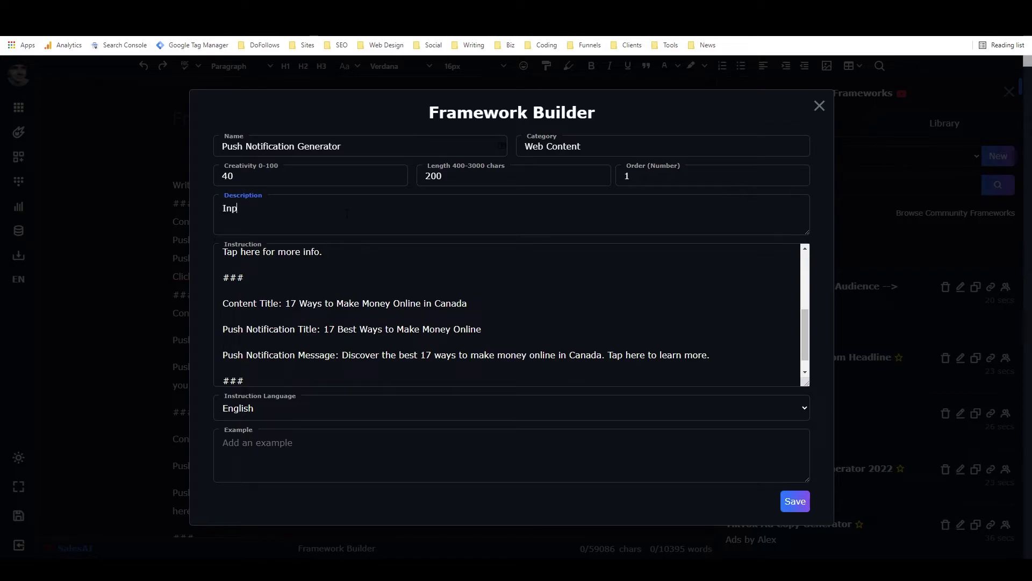
pyautogui.write('ut a content title and output ')
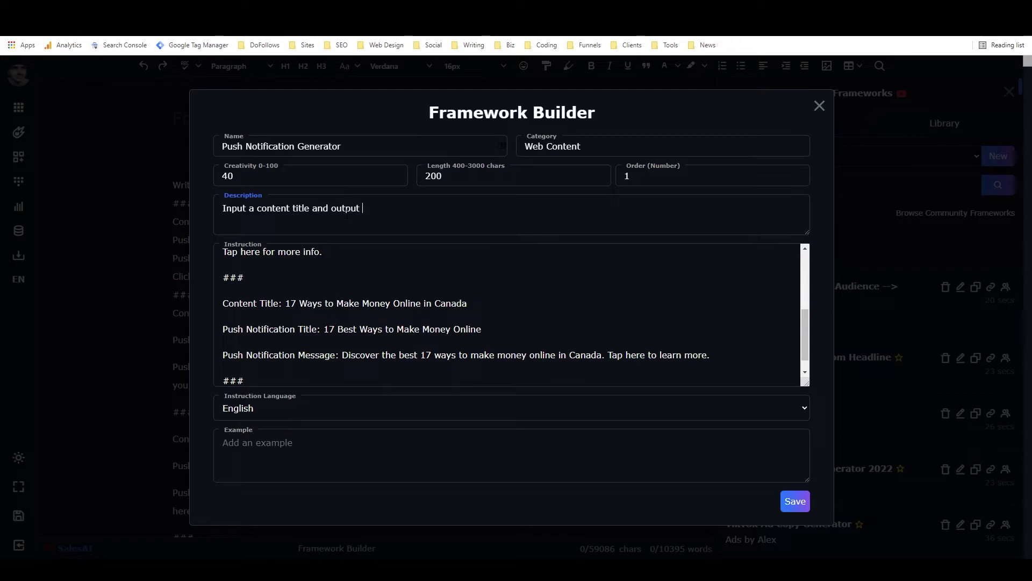
pyautogui.write('push notification title and')
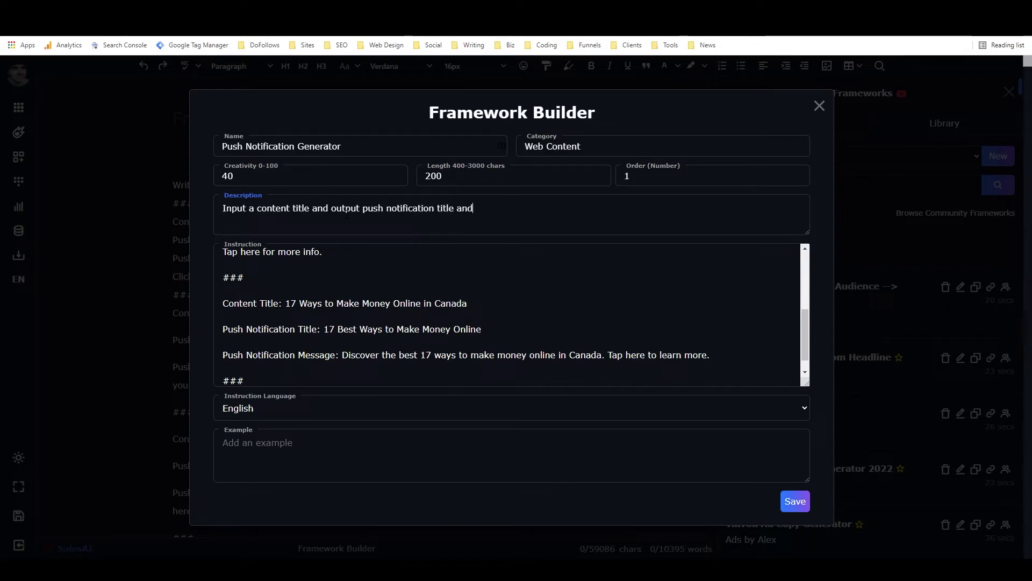
pyautogui.write(' message.')
# Step: Put the label "Content Title:" in front of {input1} on the last line of the instruction
pyautogui.scroll(10, 379, 309)
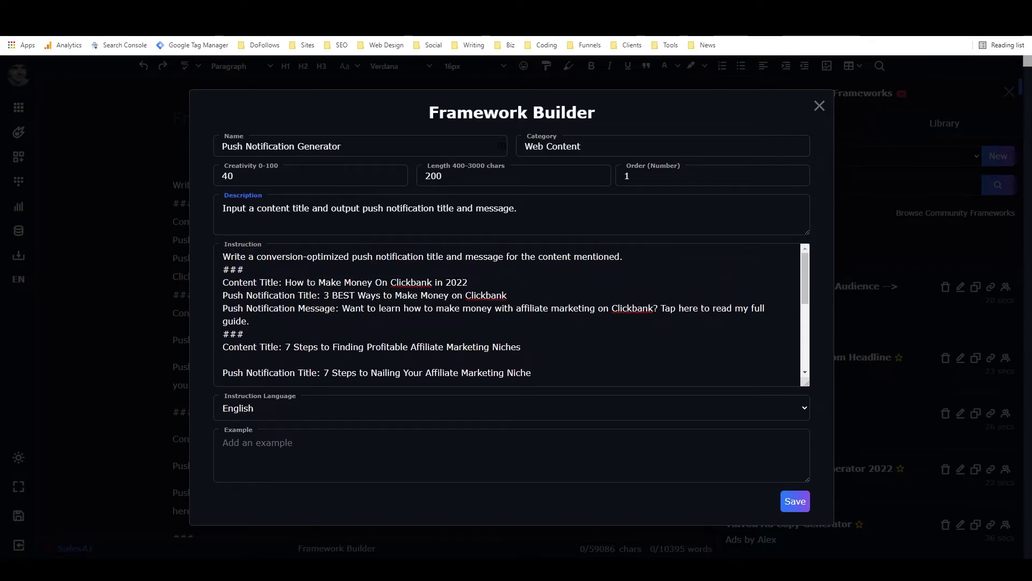
pyautogui.scroll(-10, 511, 314)
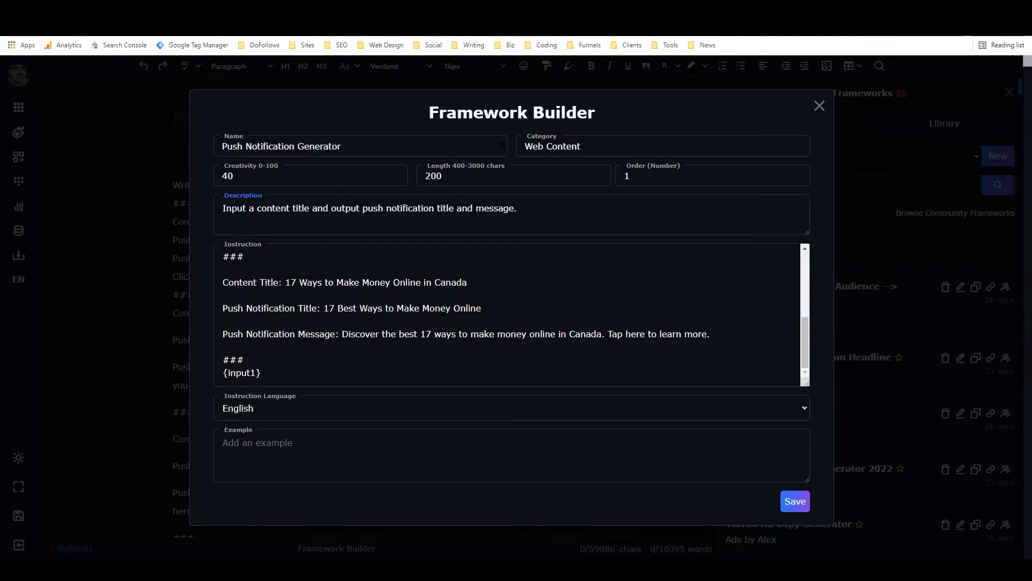
pyautogui.click(224, 372)
pyautogui.write('Content Tit')
pyautogui.write('le:')
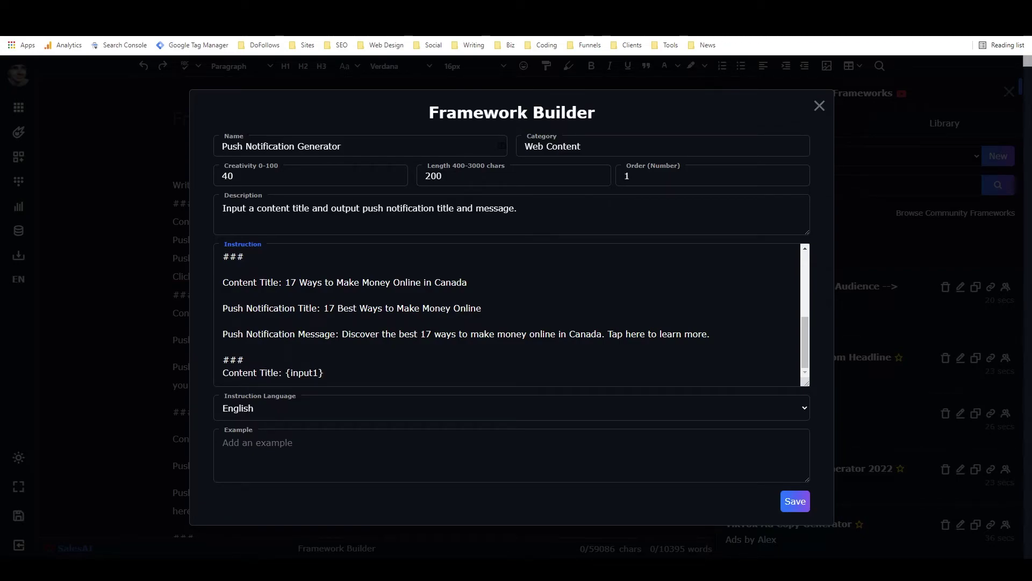
pyautogui.moveTo(325, 373); pyautogui.dragTo(288, 373)
pyautogui.click(360, 370)
pyautogui.moveTo(286, 373); pyautogui.dragTo(325, 373)
pyautogui.click(342, 373)
# Step: Add the example "{input1}:5 Best Lead Generation Courses For Freelancers 2022" and try to save the framework
pyautogui.click(376, 438)
pyautogui.write('{input1')
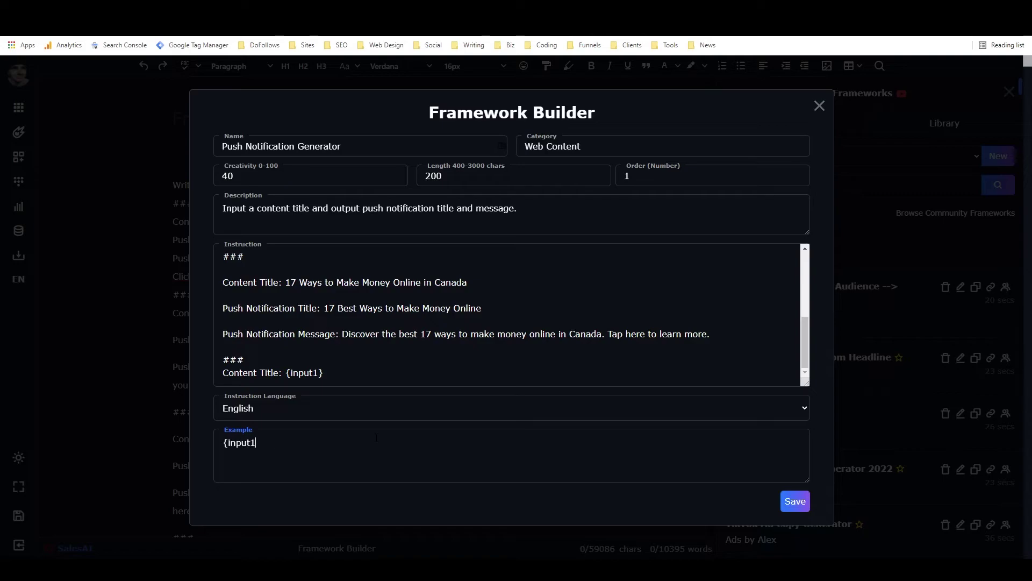
pyautogui.write('}:')
pyautogui.write('B')
pyautogui.press('BackSpace')
pyautogui.write('5 Best Lead Generation ')
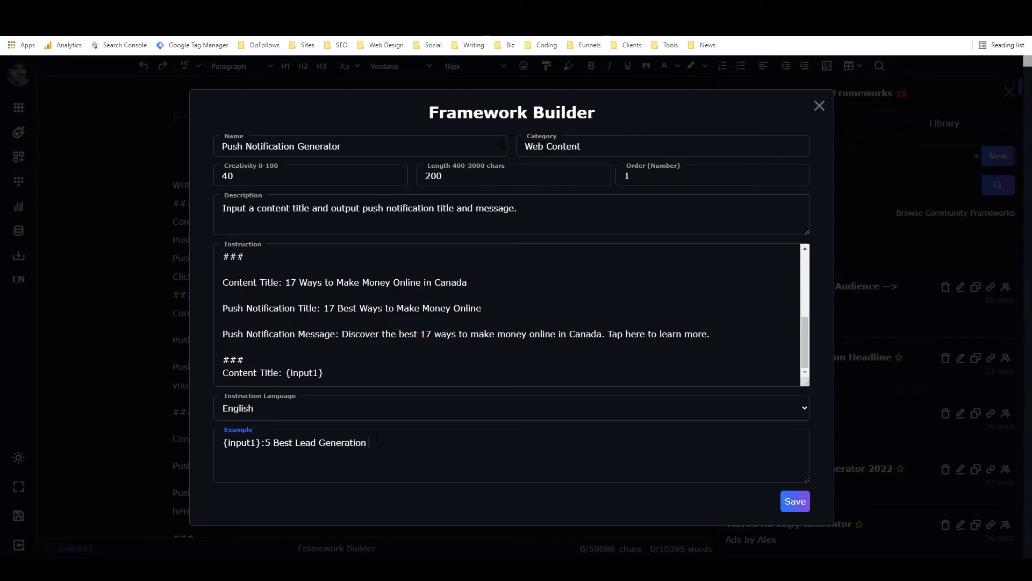
pyautogui.write('Courses For Freelancers 2022')
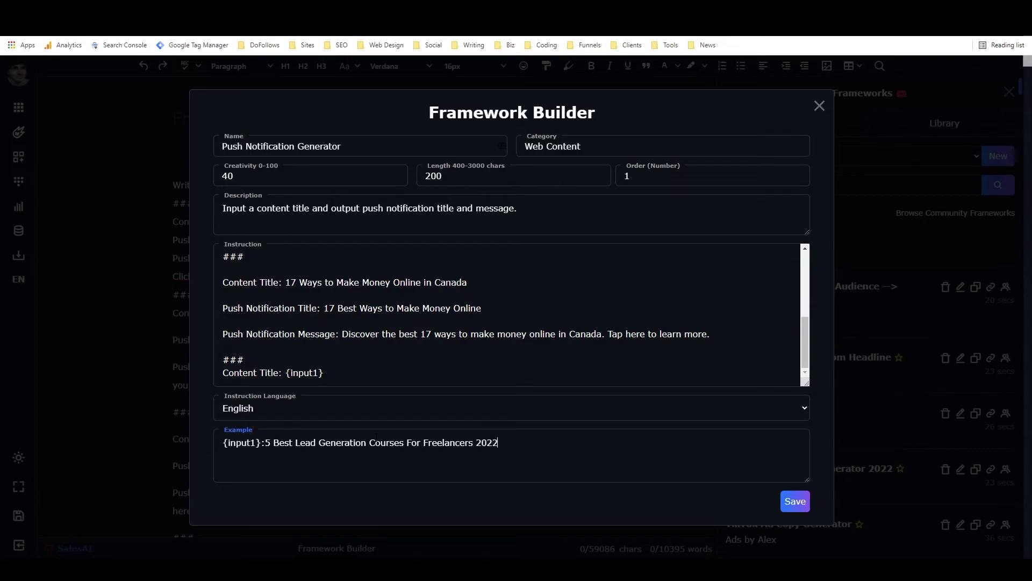
pyautogui.click(796, 503)
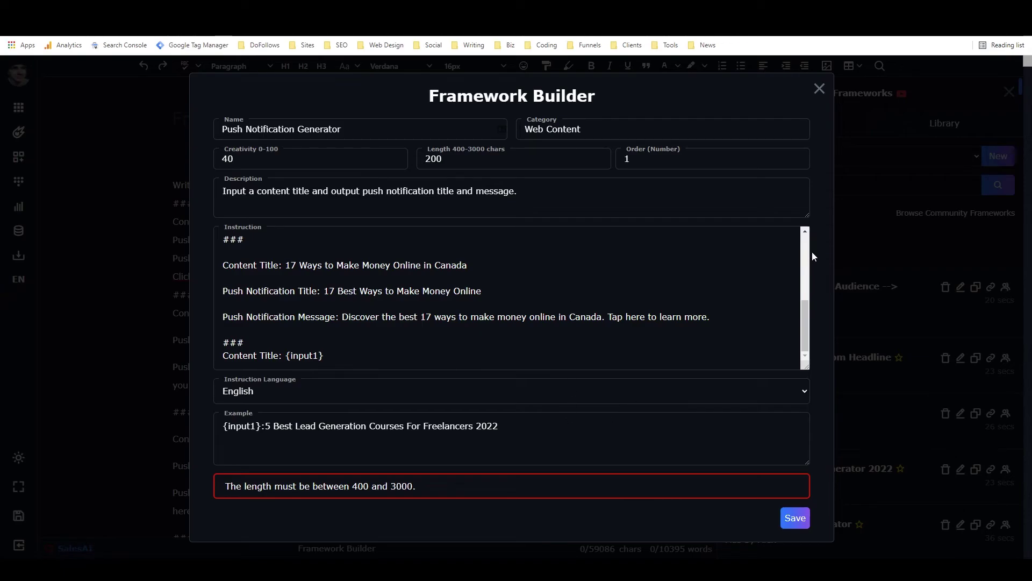
pyautogui.moveTo(806, 345); pyautogui.dragTo(804, 283)
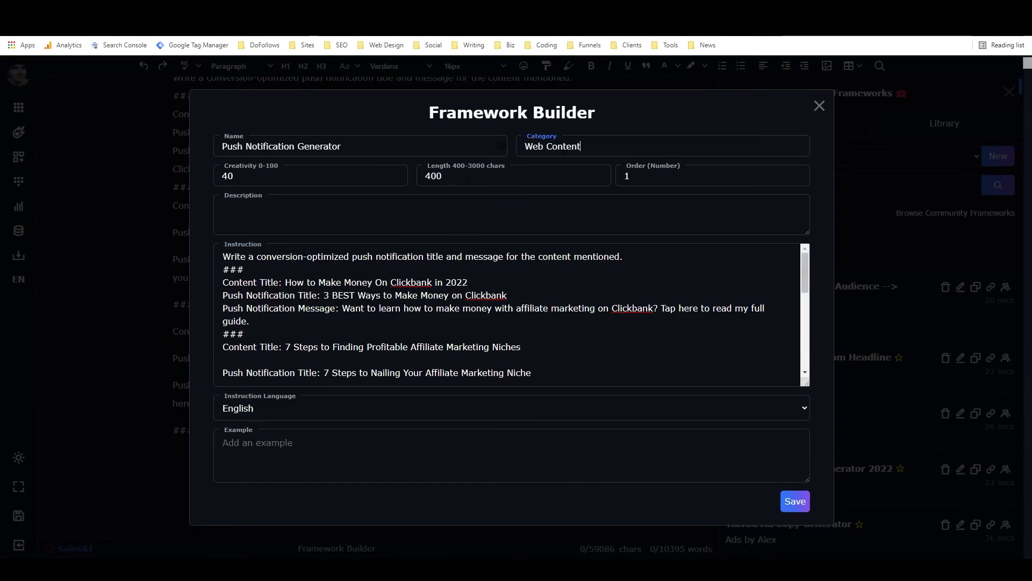
pyautogui.moveTo(442, 176); pyautogui.dragTo(425, 176)
pyautogui.click(457, 178)
pyautogui.click(382, 210)
pyautogui.doubleClick(434, 175)
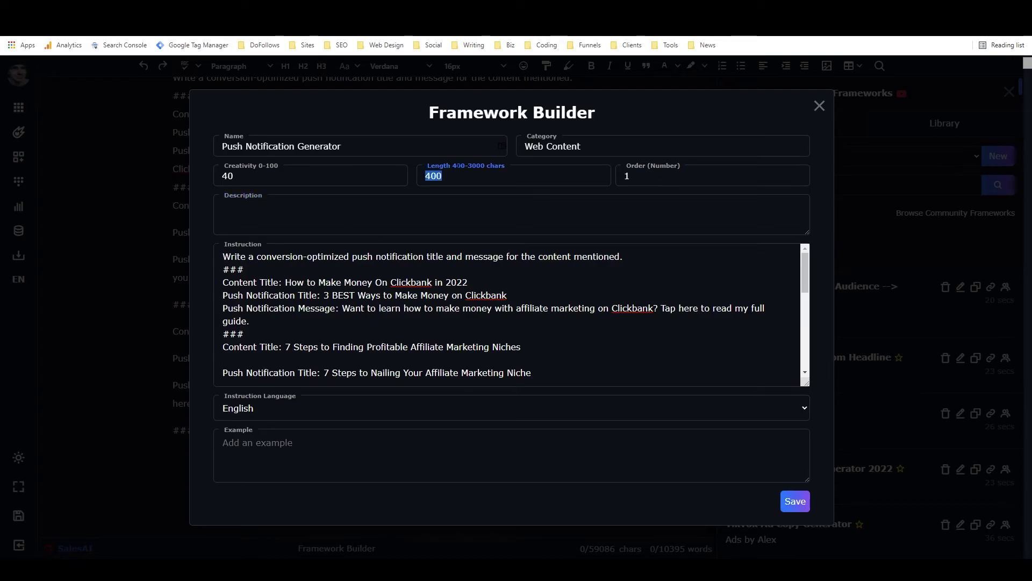
pyautogui.click(454, 168)
# Step: Enter the framework description "Input content title, output push notification data."
pyautogui.click(315, 218)
pyautogui.write('Input ')
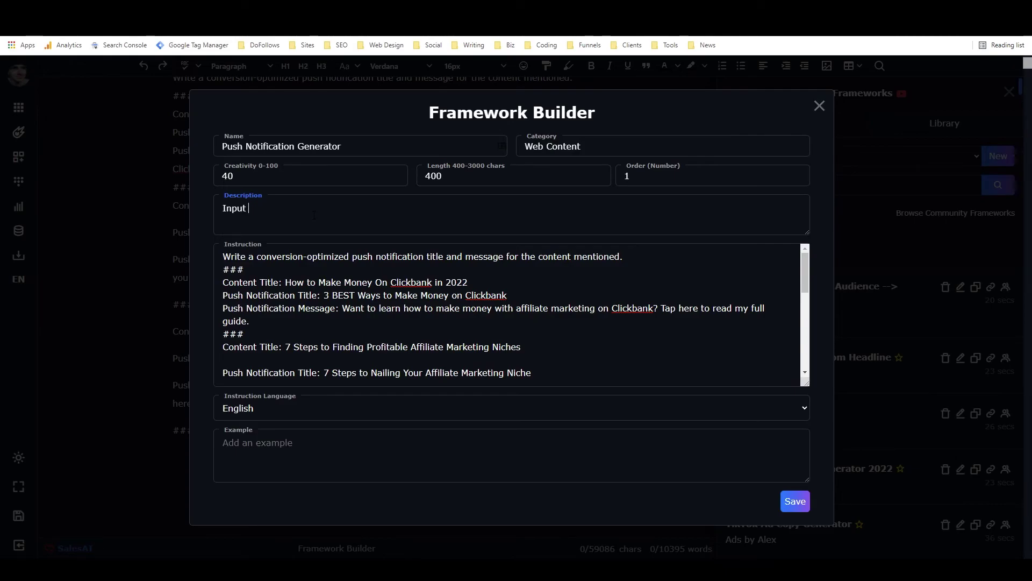
pyautogui.write('content title, output push notifi')
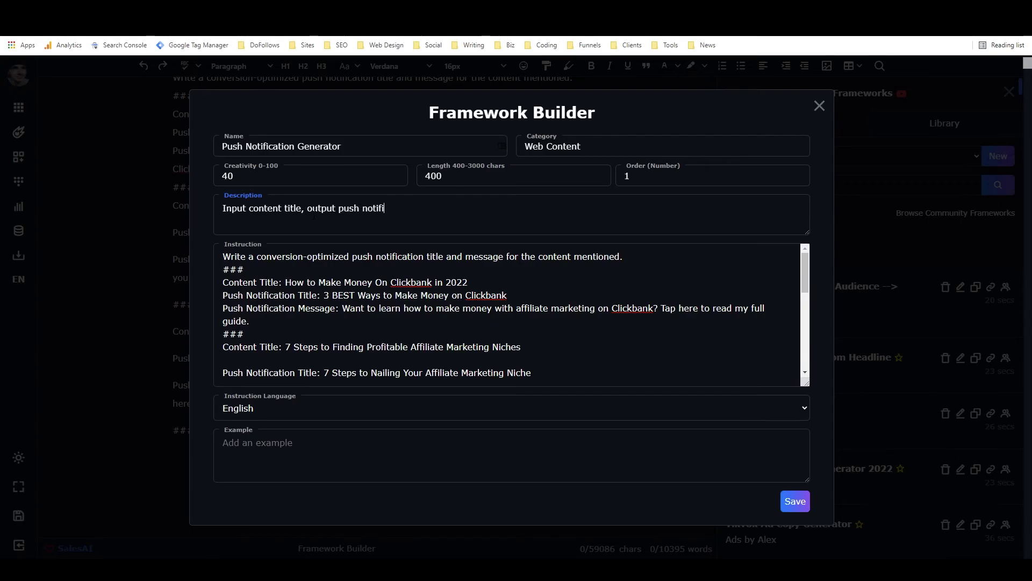
pyautogui.write('cation data.')
# Step: Set the example for {input1} to "7 Best AI Copywriting Tools to Upgrade Your Workflow", copied from the instruction's last content title
pyautogui.click(291, 456)
pyautogui.write('{in')
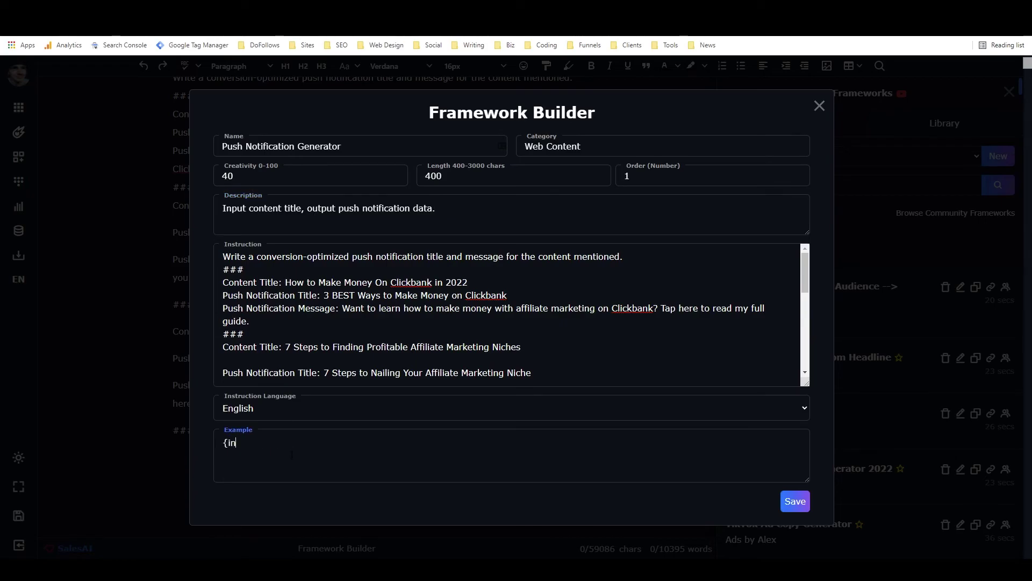
pyautogui.write('put1}:')
pyautogui.scroll(-6, 504, 295)
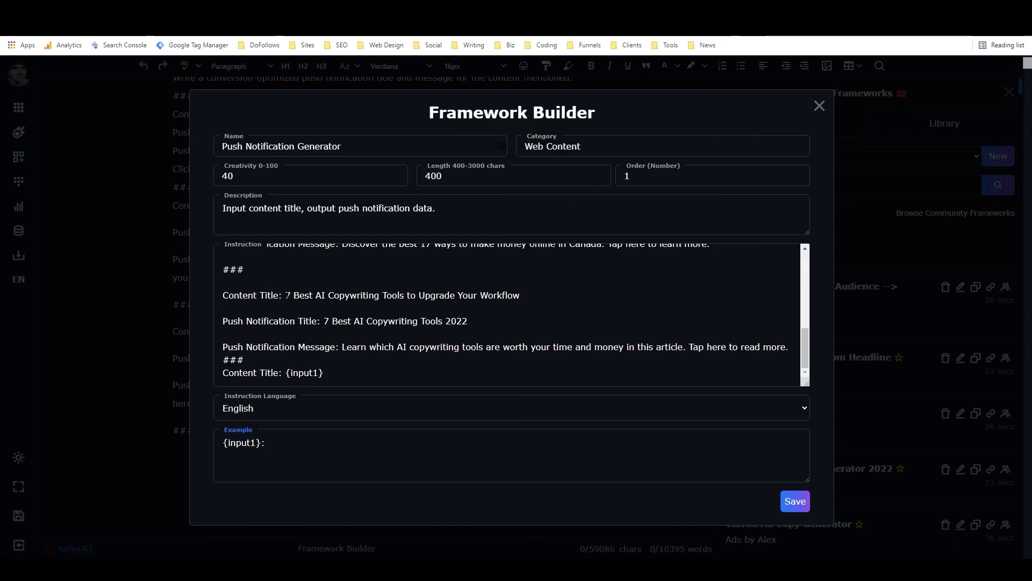
pyautogui.moveTo(285, 295); pyautogui.dragTo(553, 295)
pyautogui.hotkey('ctrl', 'c')
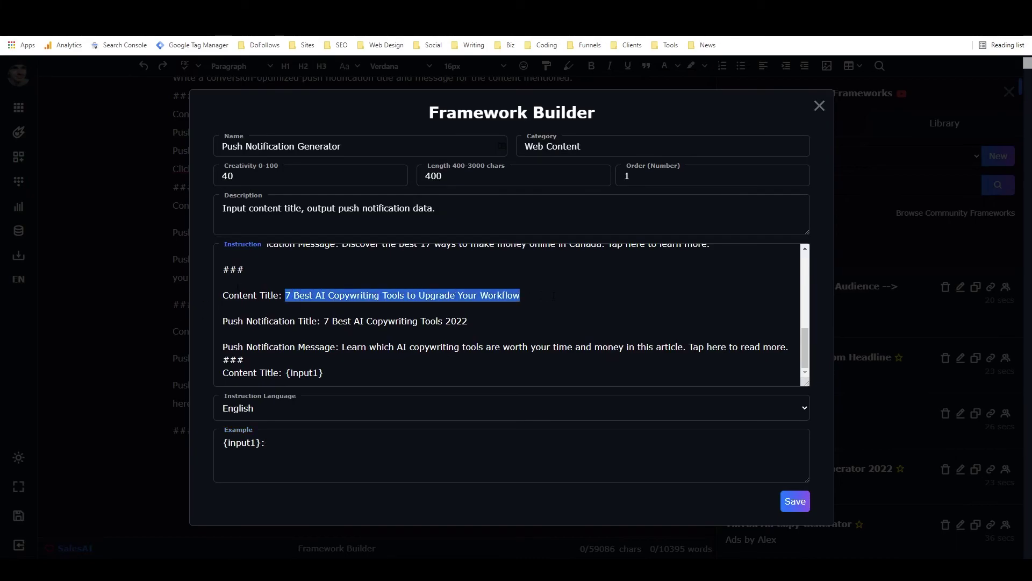
pyautogui.click(375, 455)
pyautogui.hotkey('ctrl', 'v')
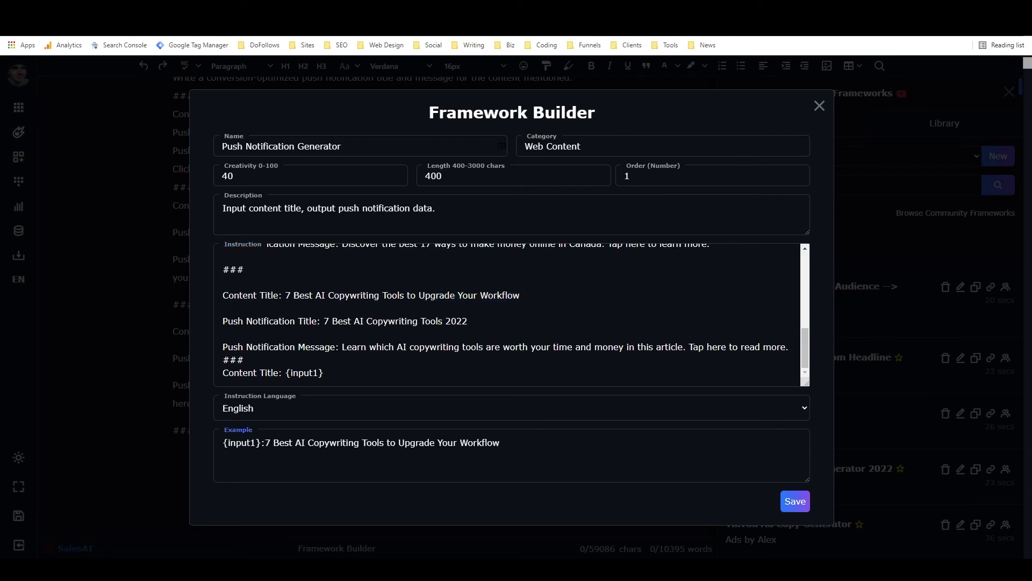
# Step: Delete the AI copywriting tools example and its closing "###" separator from the instruction
pyautogui.moveTo(223, 296); pyautogui.dragTo(243, 360)
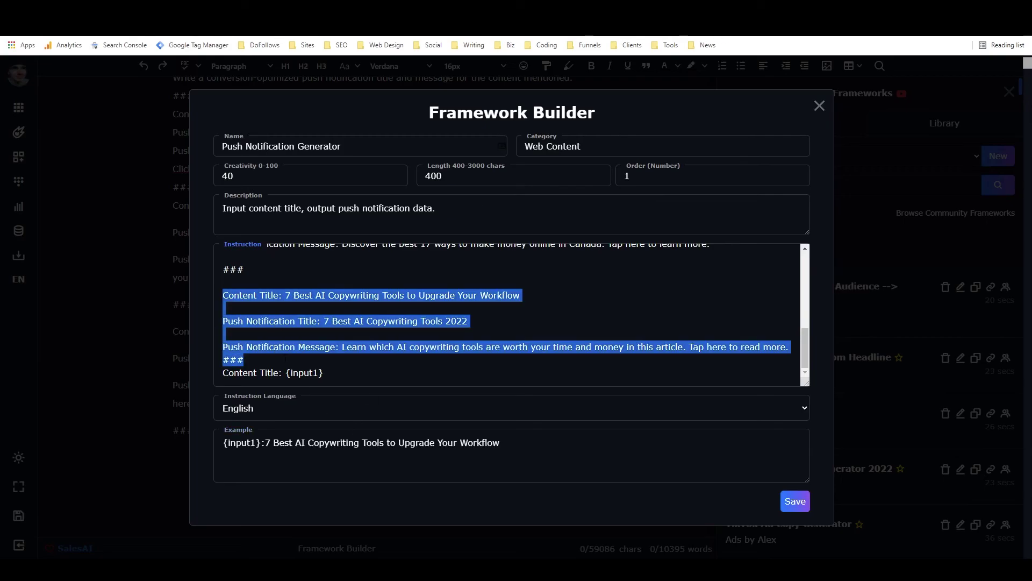
pyautogui.press('BackSpace')
pyautogui.press('BackSpace')
pyautogui.press('BackSpace')
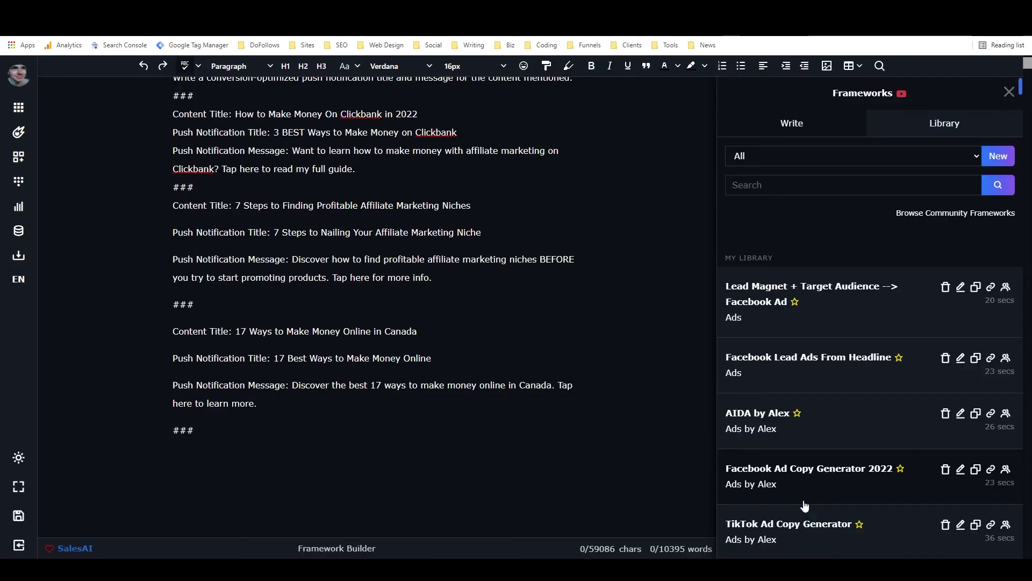
# Step: Save the framework and open Push Notification Generator from the library's Web Content category
pyautogui.click(800, 503)
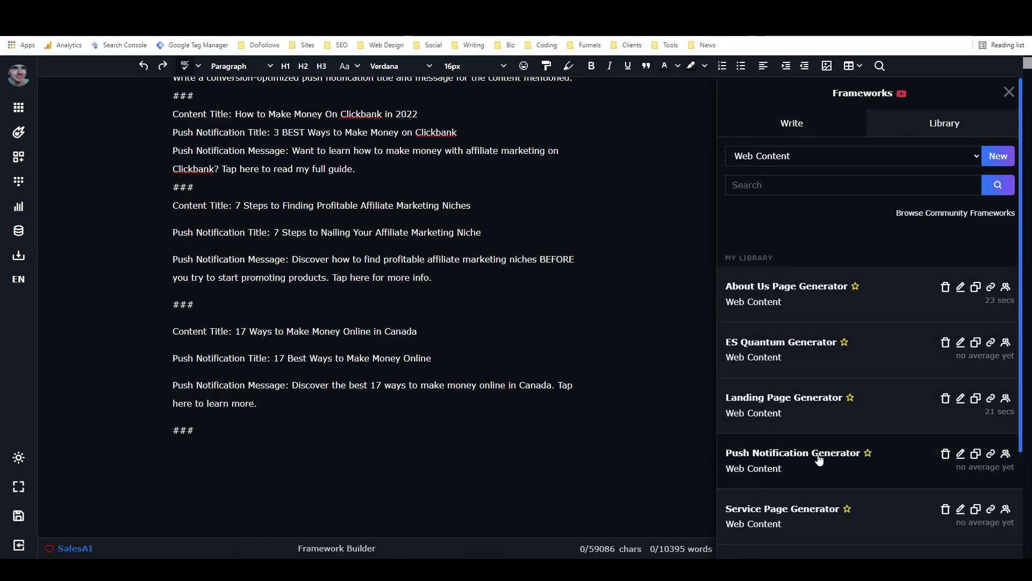
pyautogui.click(815, 454)
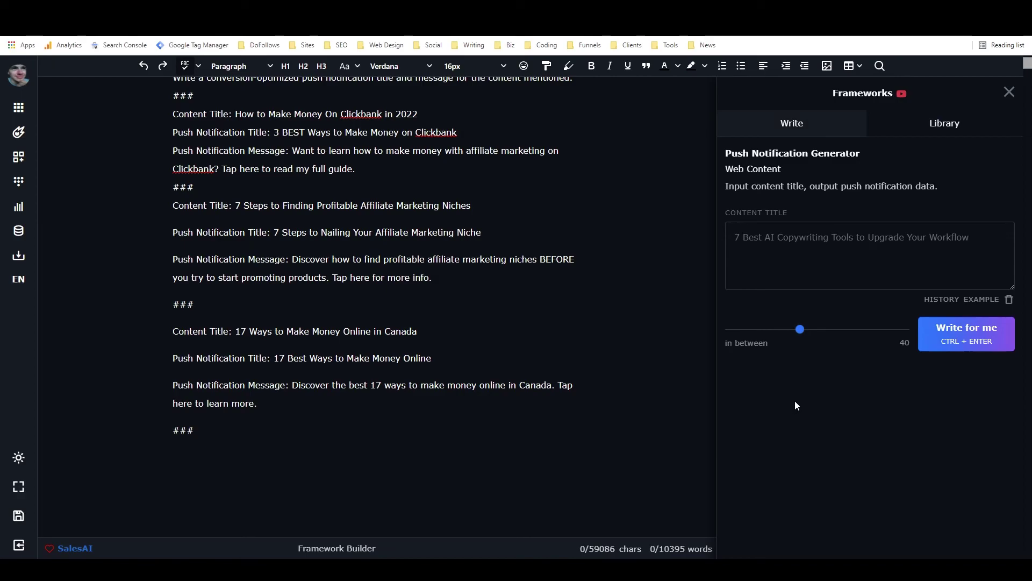
# Step: Fill the content title with the framework's built-in example and generate push notifications from it
pyautogui.click(981, 300)
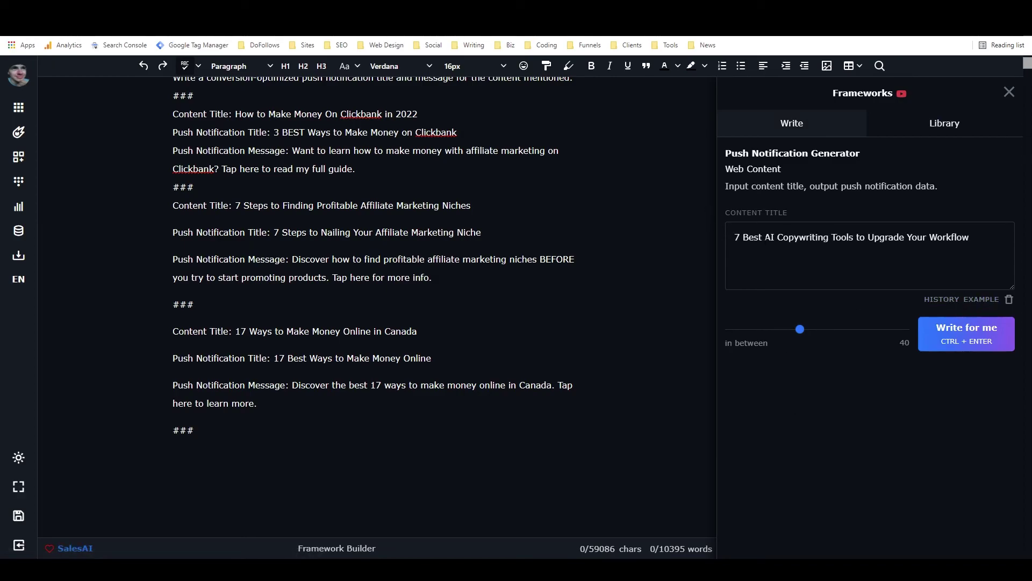
pyautogui.click(974, 339)
pyautogui.scroll(2, 377, 296)
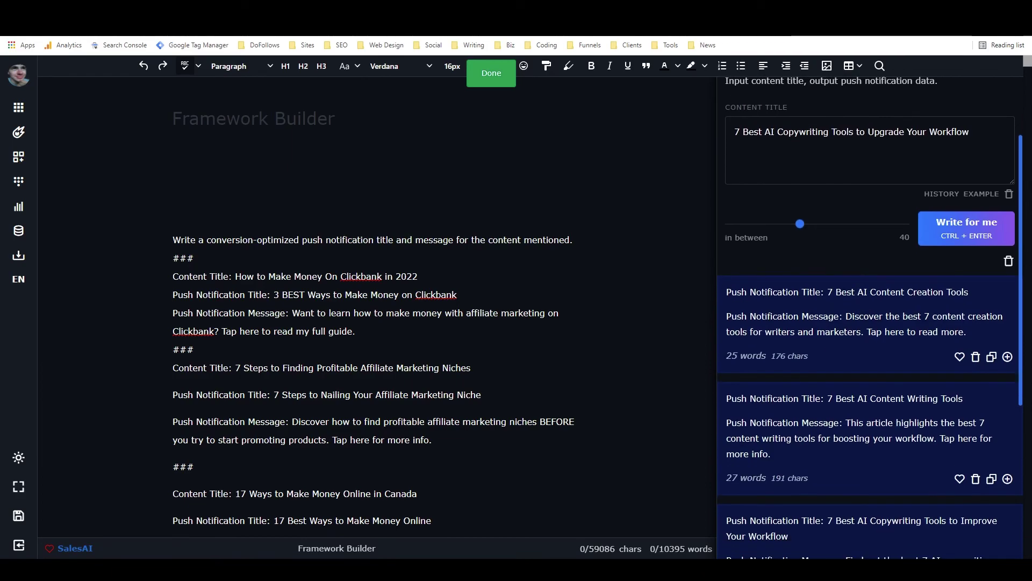
# Step: Review the titles and messages of all the generated push notifications
pyautogui.scroll(-1, 891, 304)
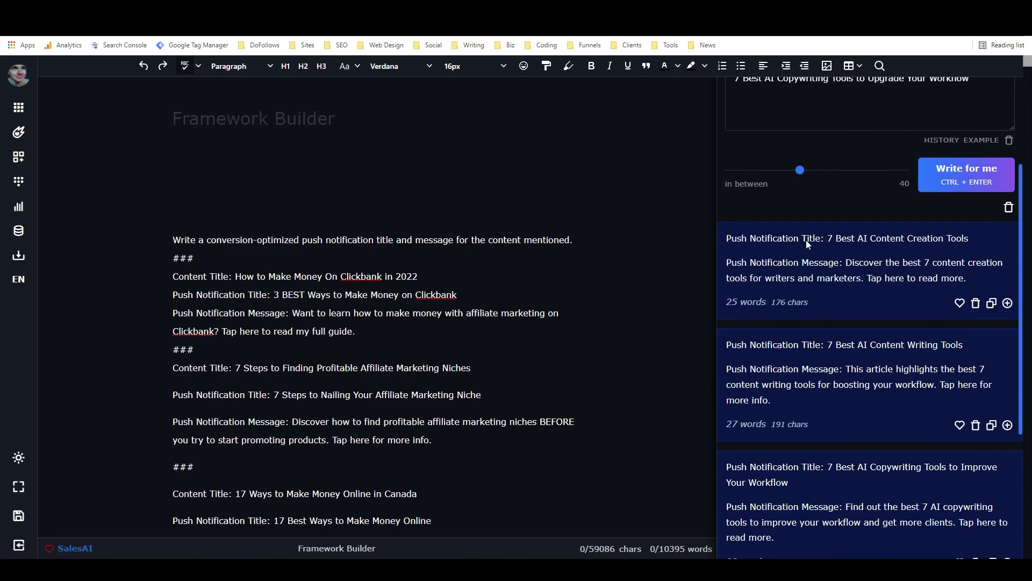
pyautogui.scroll(2, 809, 236)
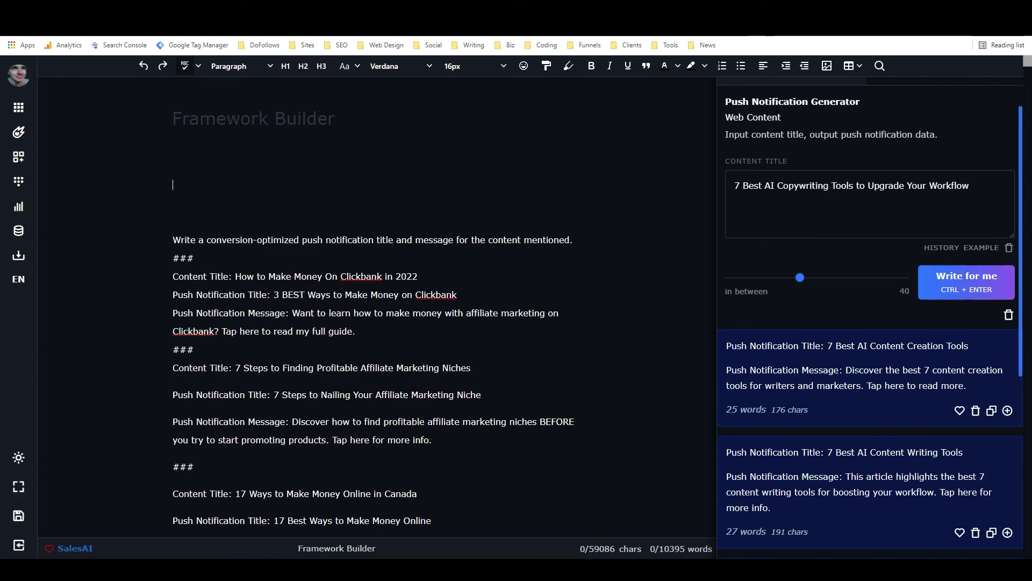
pyautogui.scroll(-1, 916, 359)
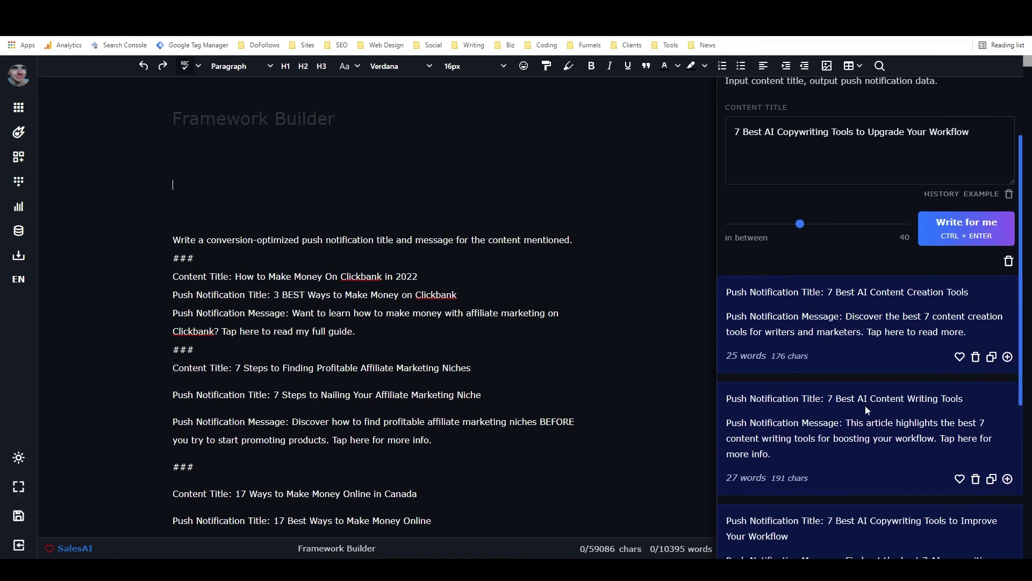
pyautogui.scroll(-3, 856, 368)
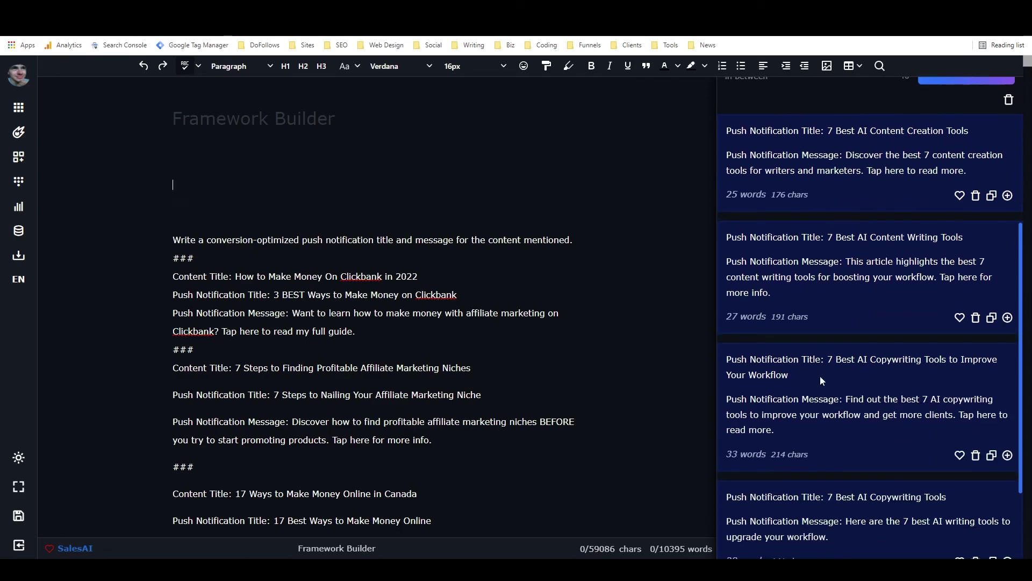
pyautogui.scroll(-3, 870, 313)
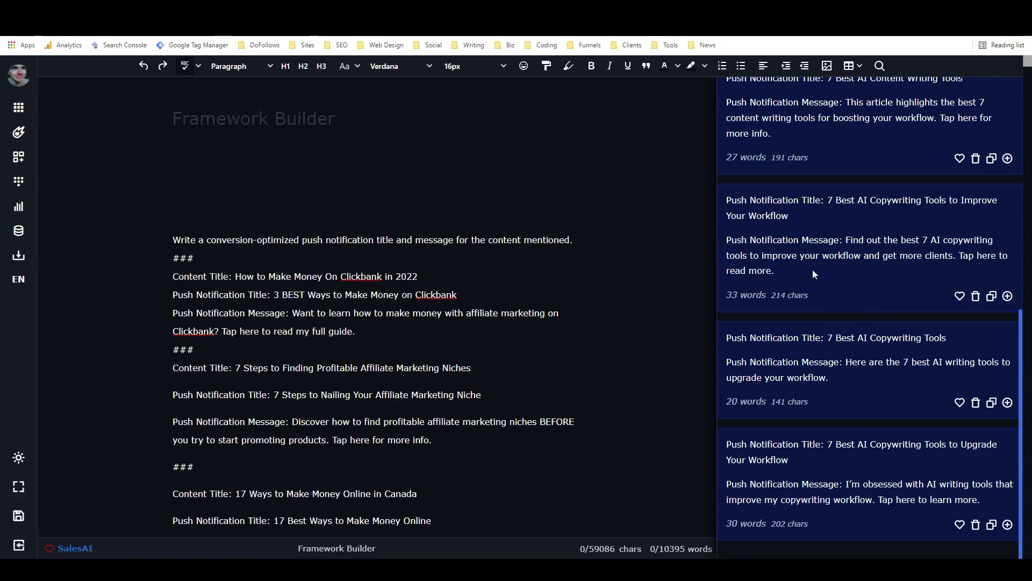
pyautogui.scroll(8, 775, 316)
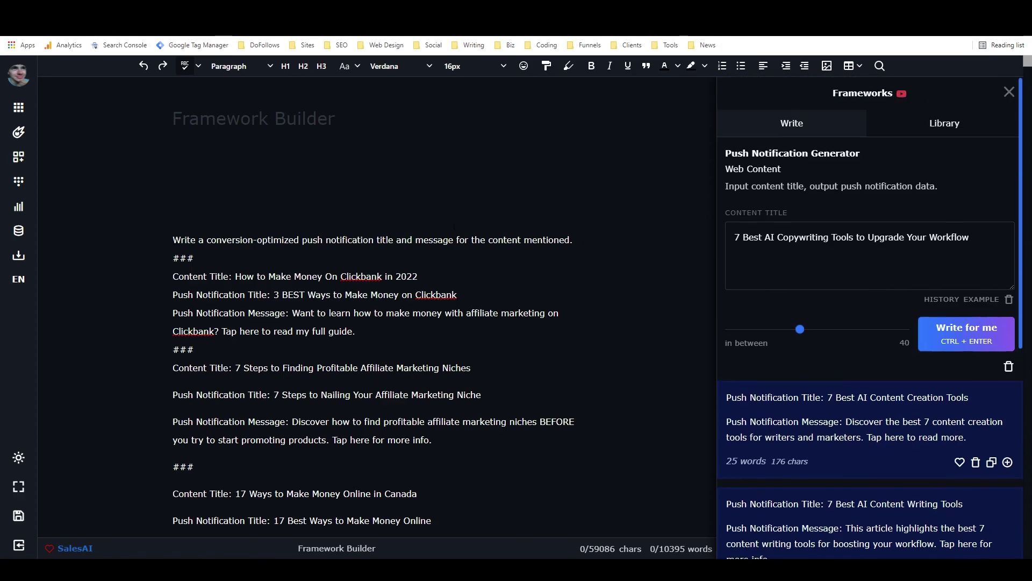